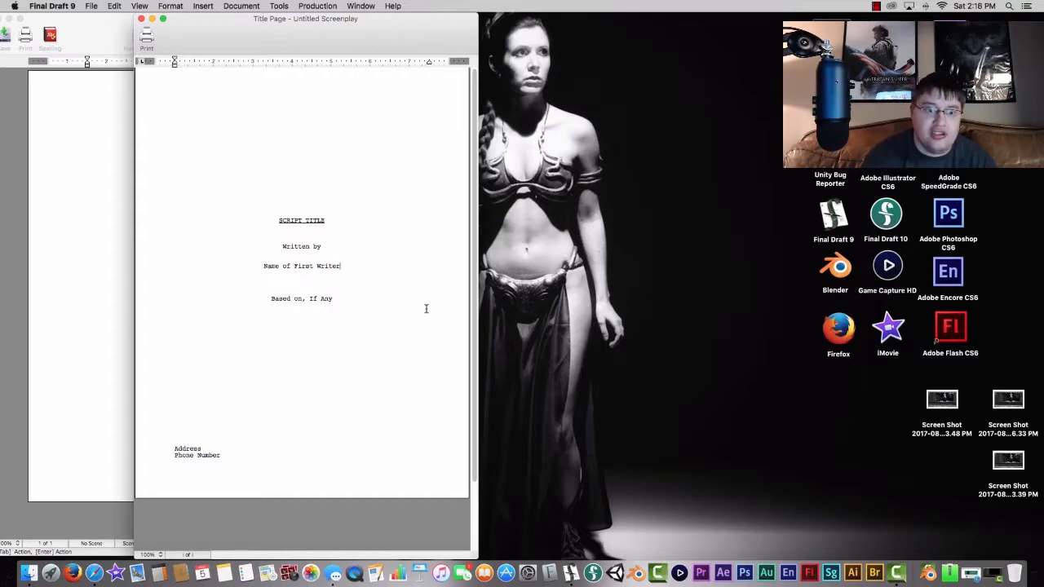
# Look over the script's title page and its contact lines, and return to the blank screenplay window.
pyautogui.click(92, 242)
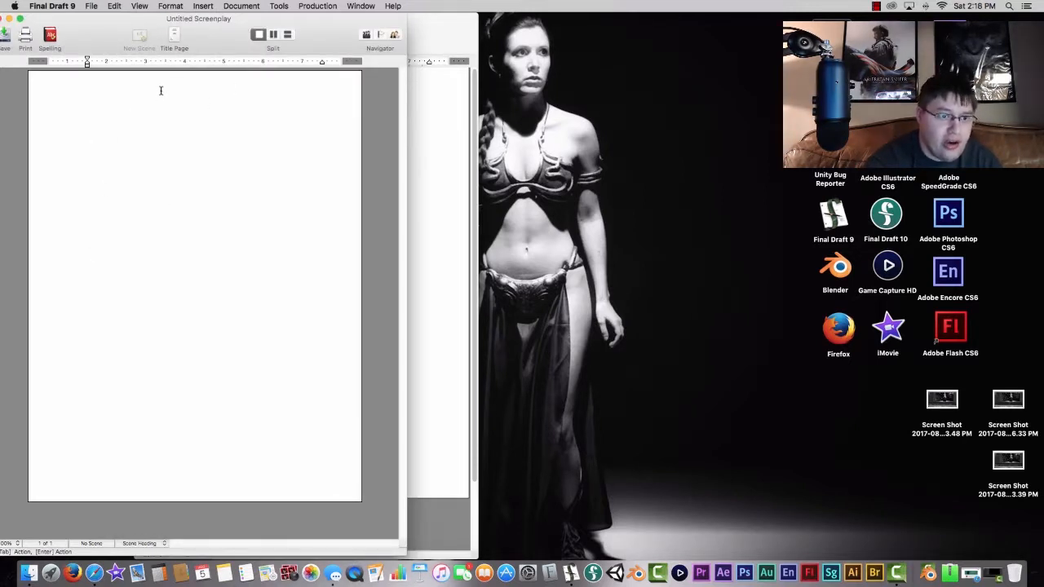
pyautogui.click(175, 37)
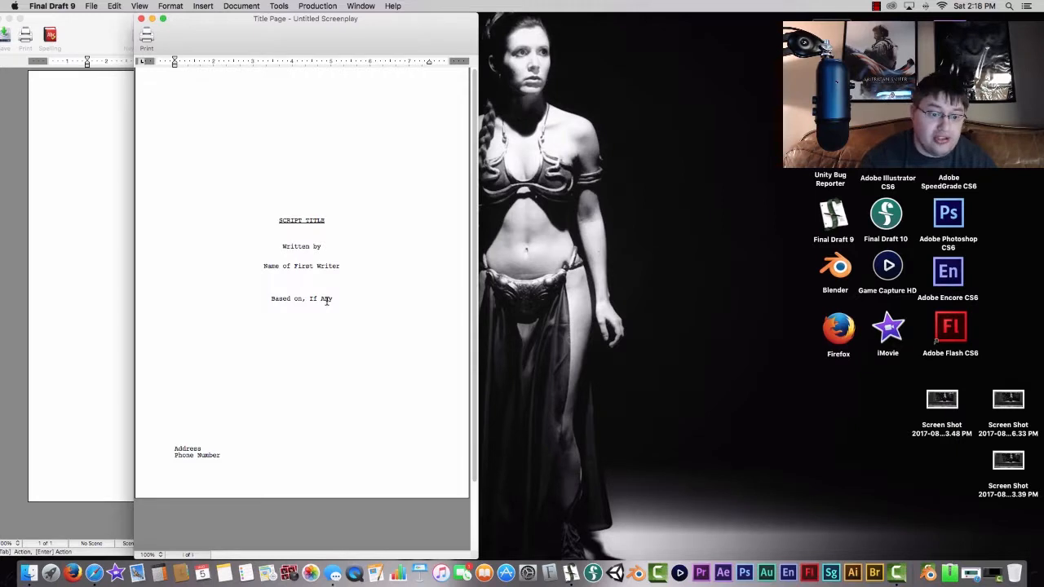
pyautogui.click(231, 455)
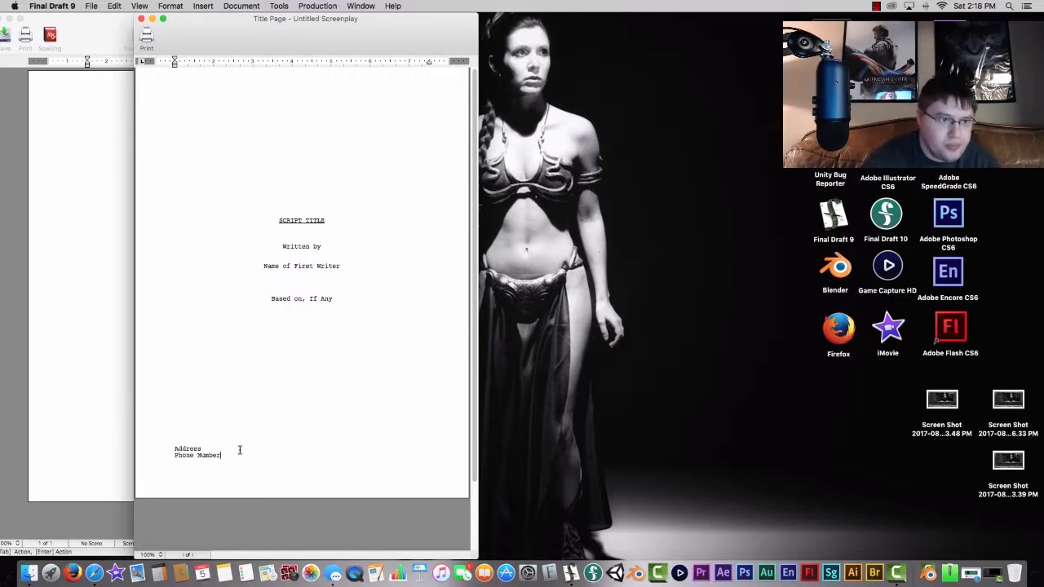
pyautogui.press('super+w')
pyautogui.moveTo(102, 42)
pyautogui.mouseDown()
pyautogui.moveTo(127, 40)
pyautogui.moveTo(113, 43)
pyautogui.mouseUp()
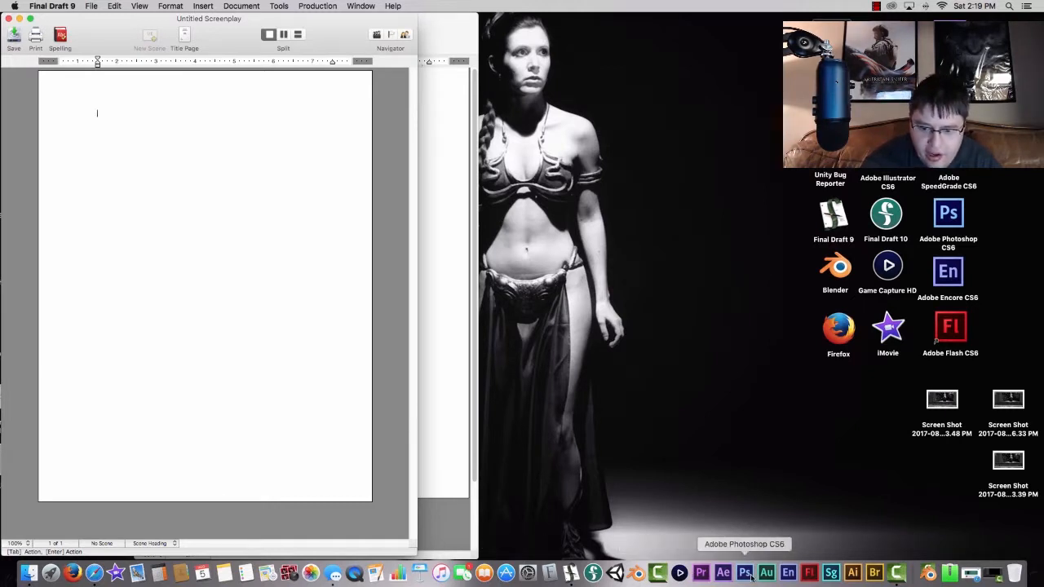
# Launch Final Draft 10, try to download the offered update, and dismiss the update message.
pyautogui.click(594, 573)
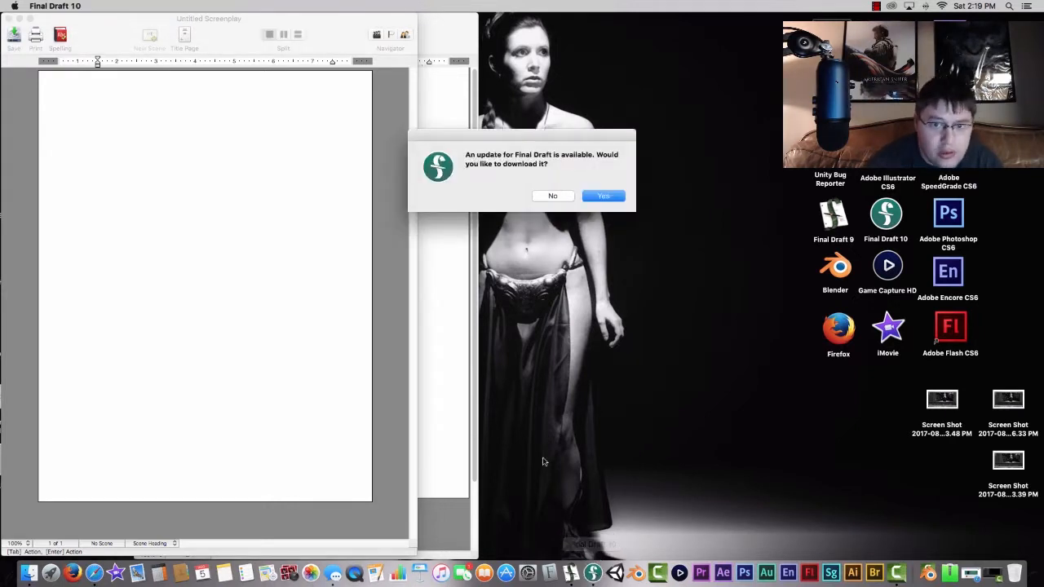
pyautogui.click(605, 199)
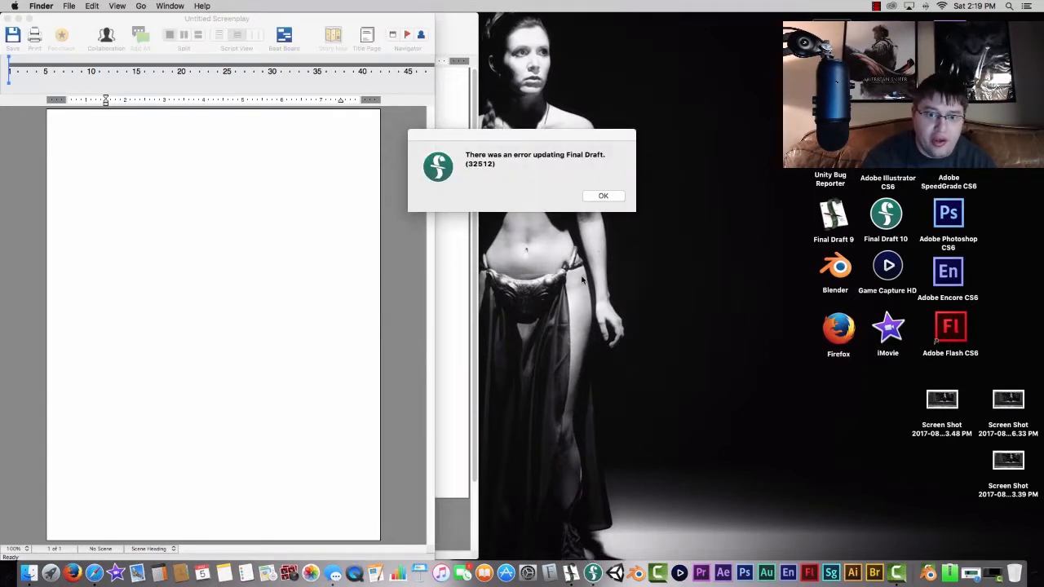
pyautogui.click(626, 199)
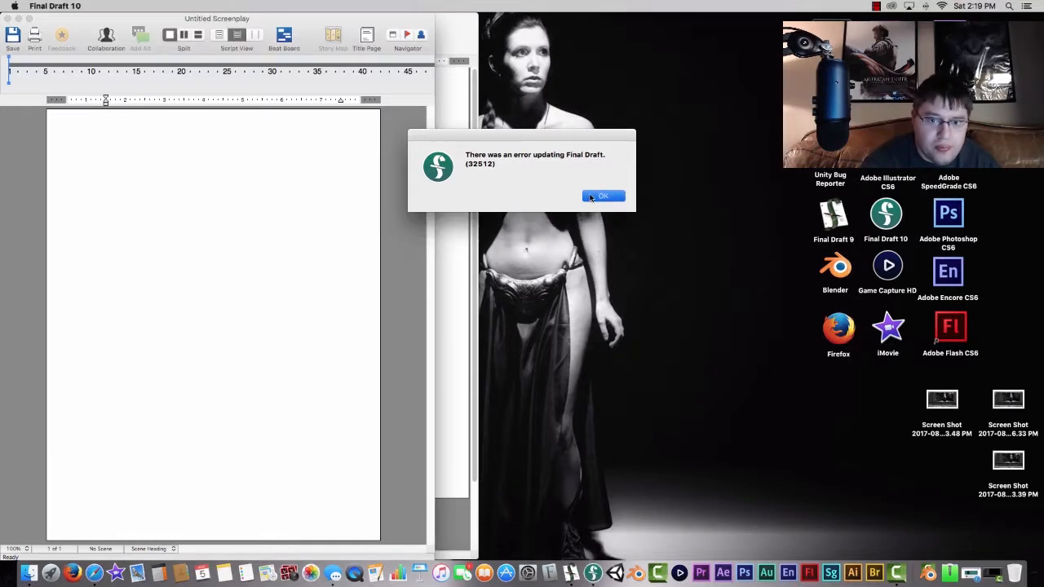
pyautogui.click(591, 197)
pyautogui.click(91, 36)
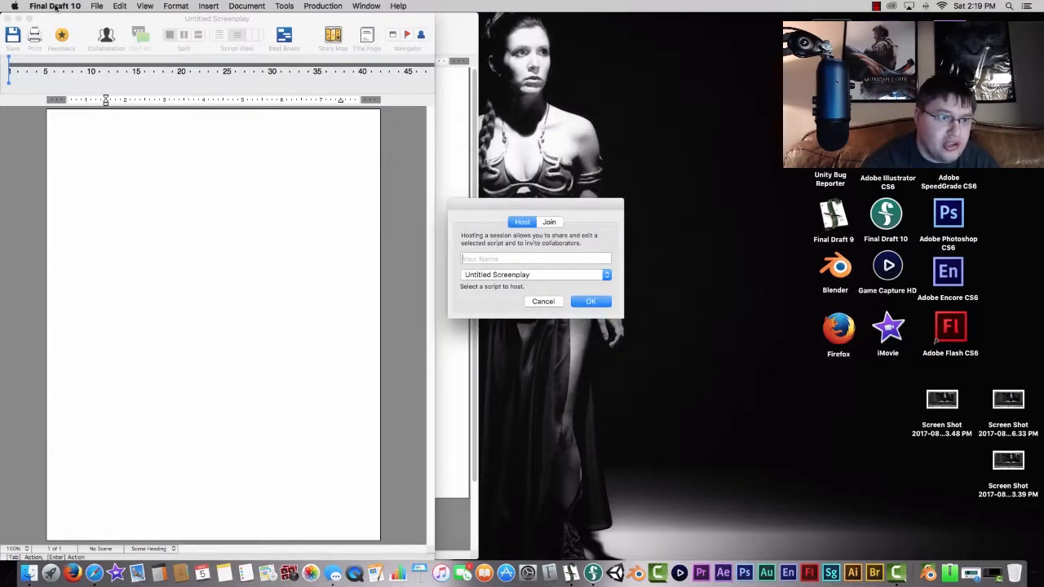
pyautogui.click(548, 306)
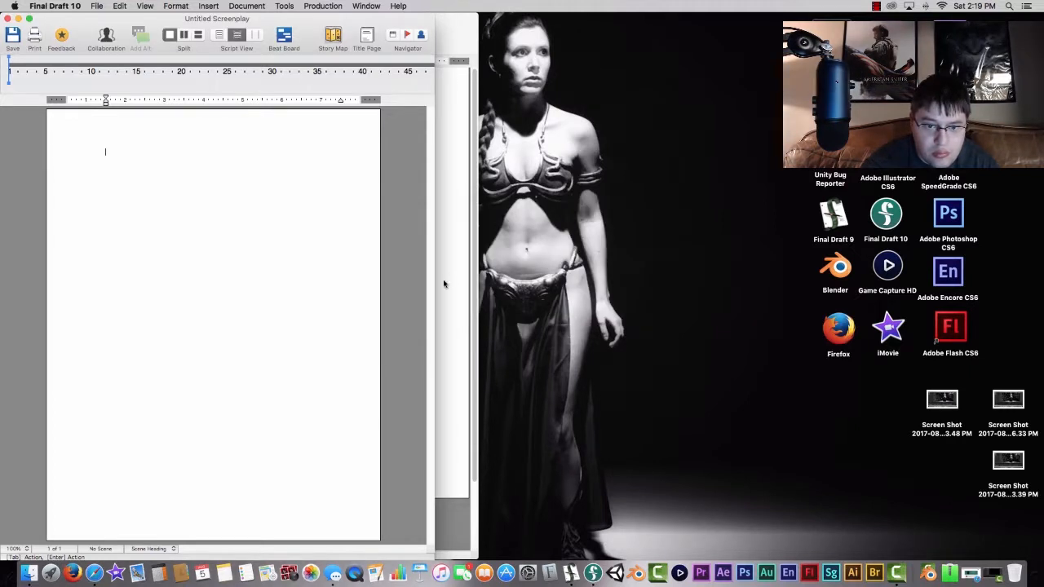
pyautogui.click(466, 261)
pyautogui.click(147, 214)
pyautogui.click(107, 186)
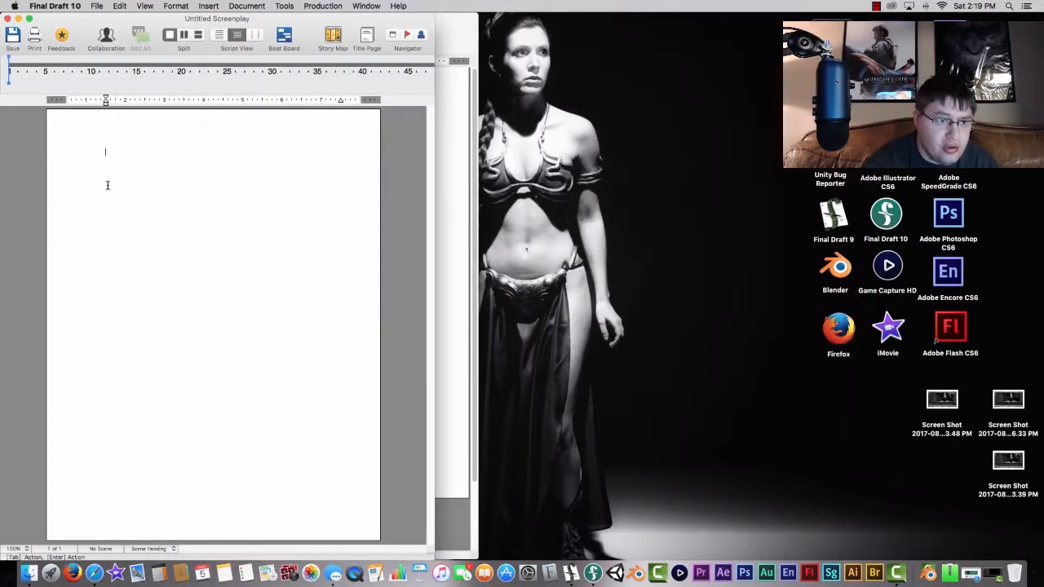
# Switch to Final Draft 9 and quit it, returning to the blank screenplay in Final Draft 10.
pyautogui.click(474, 92)
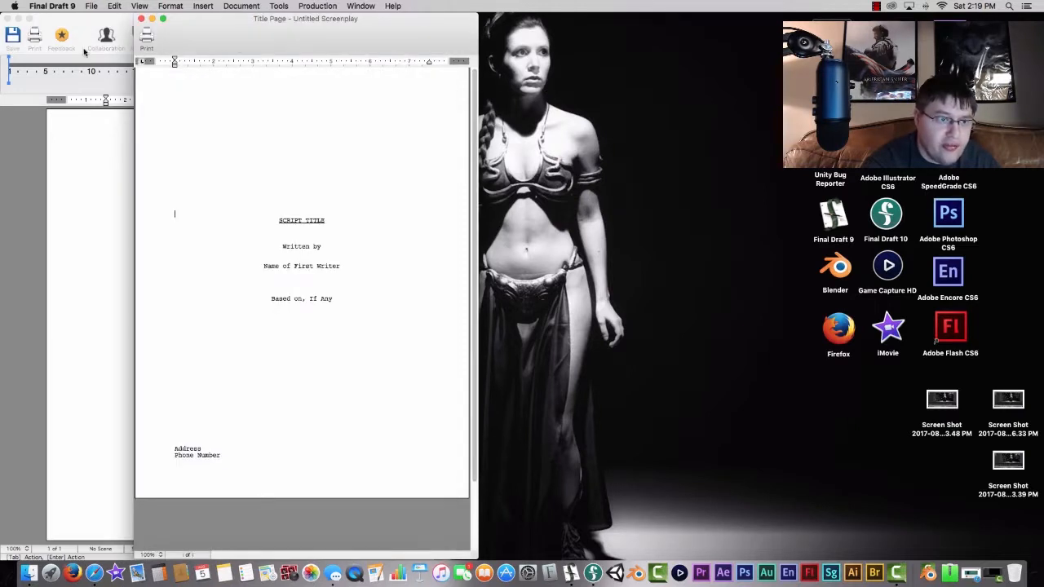
pyautogui.click(61, 7)
pyautogui.click(85, 106)
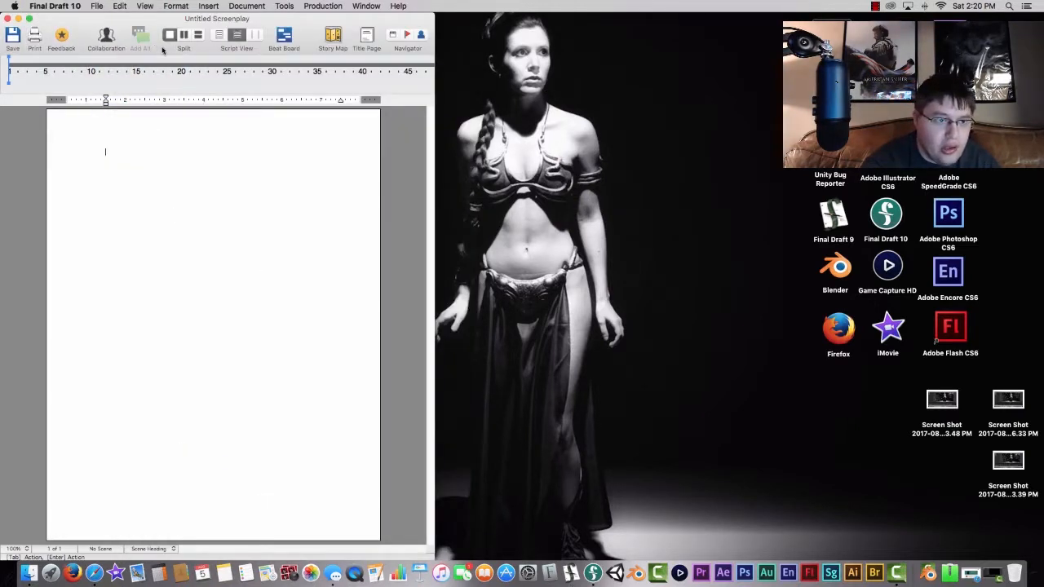
# Open the screenplay's title page beside the script and replace the script title placeholder with TEST.
pyautogui.click(369, 39)
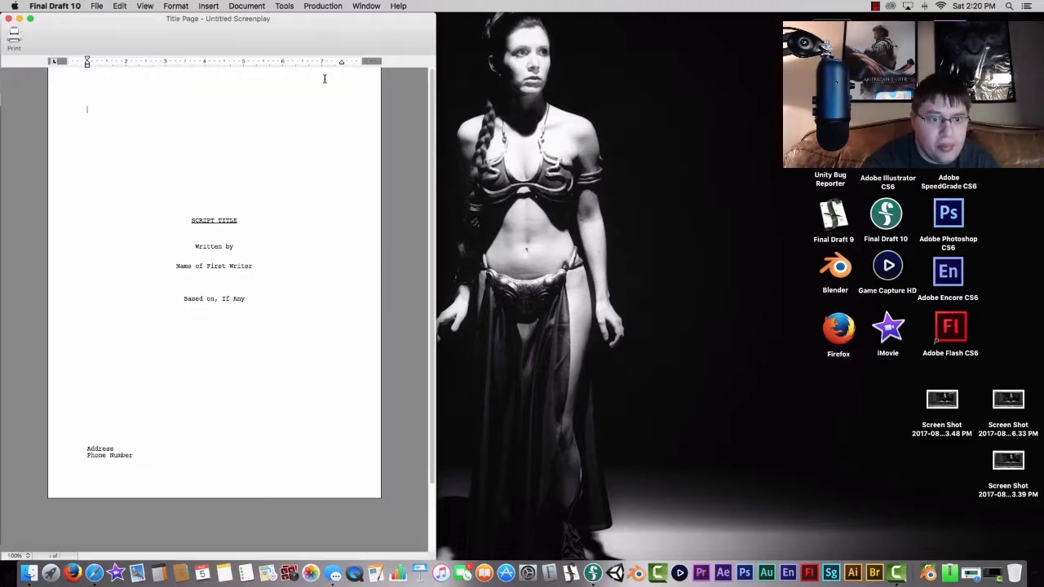
pyautogui.moveTo(233, 40); pyautogui.dragTo(569, 40)
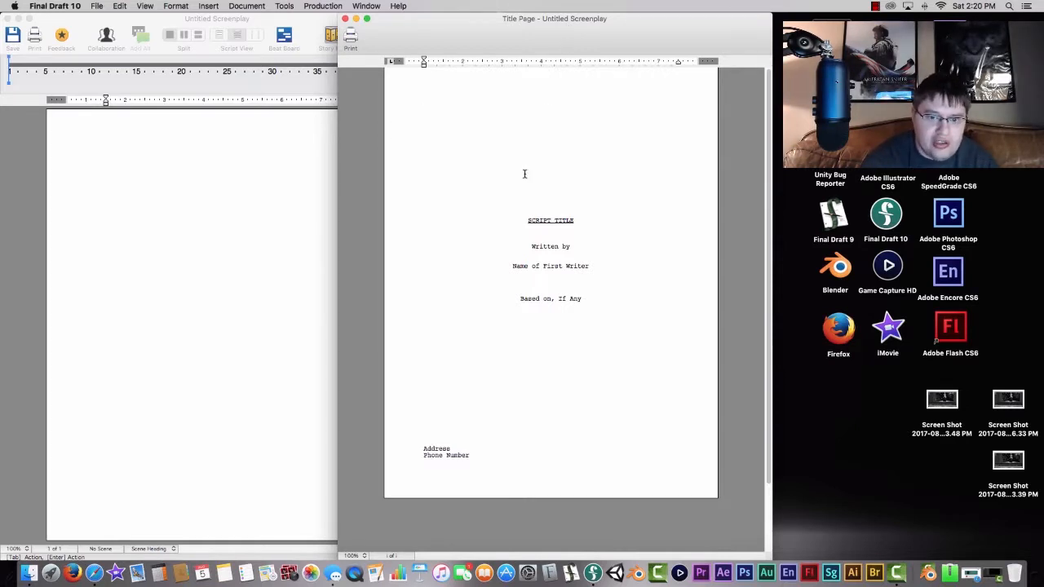
pyautogui.moveTo(580, 222); pyautogui.dragTo(531, 221)
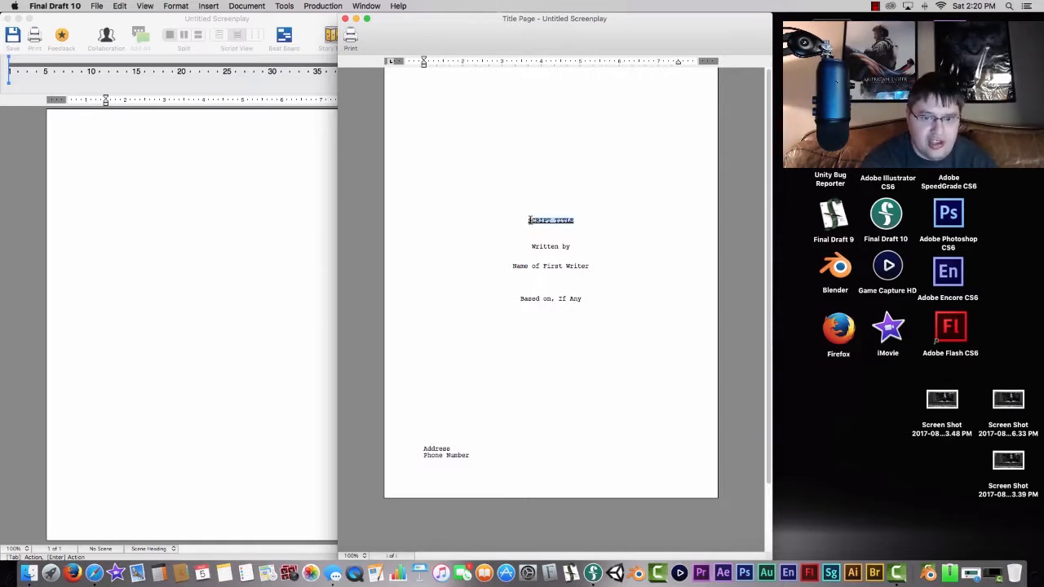
pyautogui.write('S')
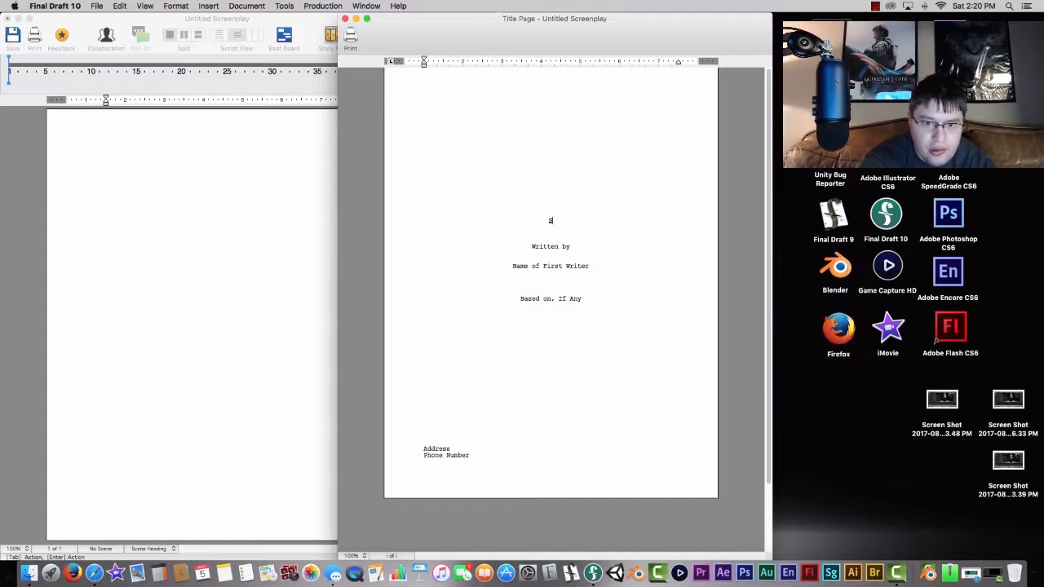
pyautogui.write('EST')
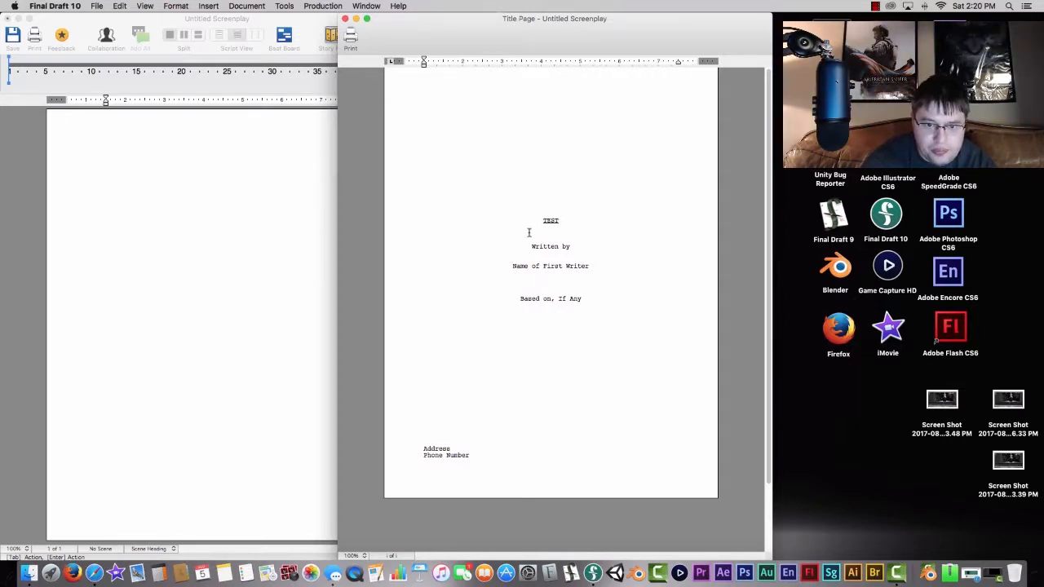
# Replace the first writer placeholder on the title page with the writer's first name.
pyautogui.moveTo(594, 266); pyautogui.dragTo(514, 266)
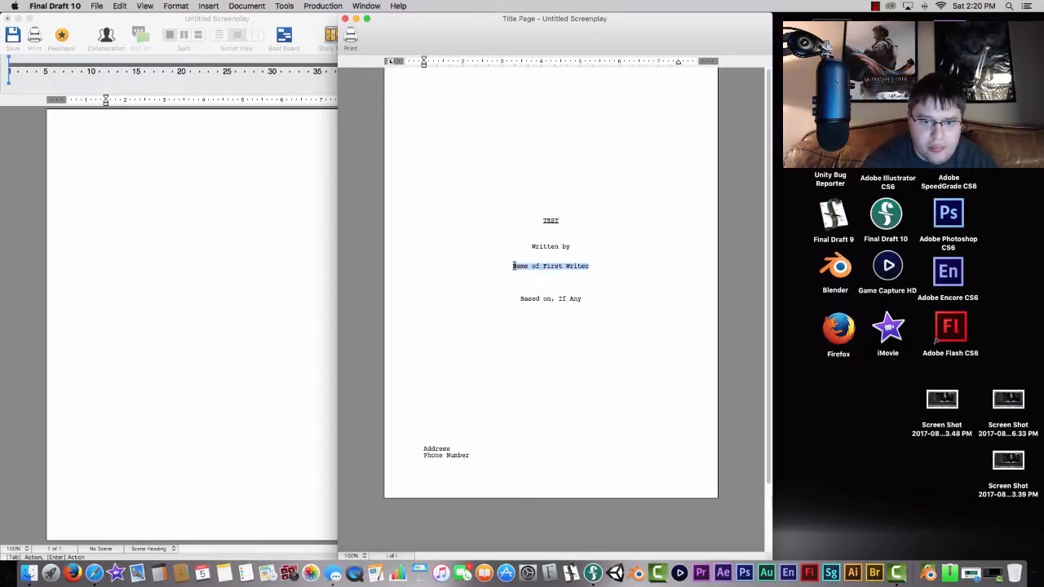
pyautogui.write('Josh')
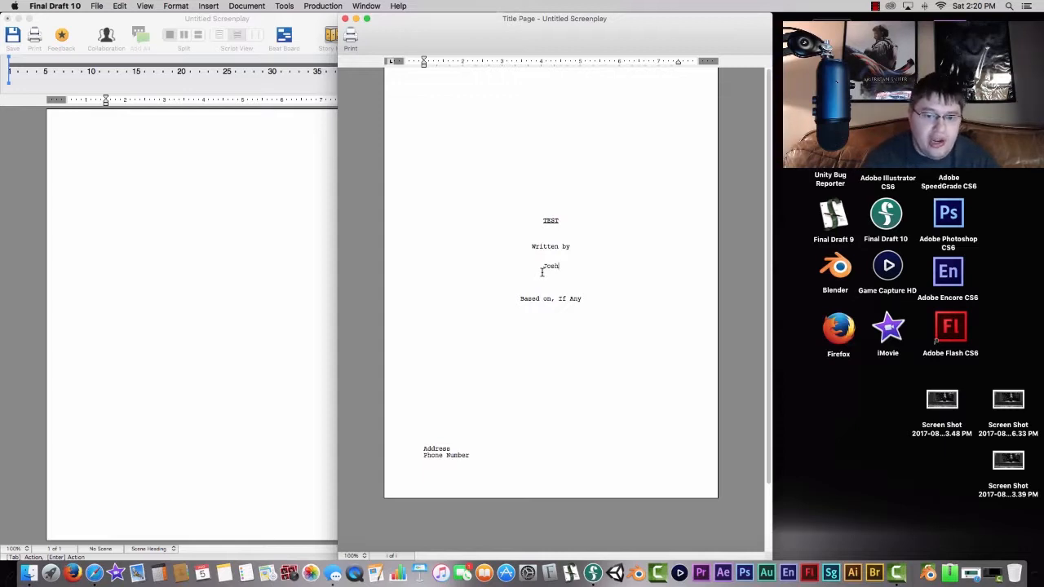
pyautogui.click(474, 453)
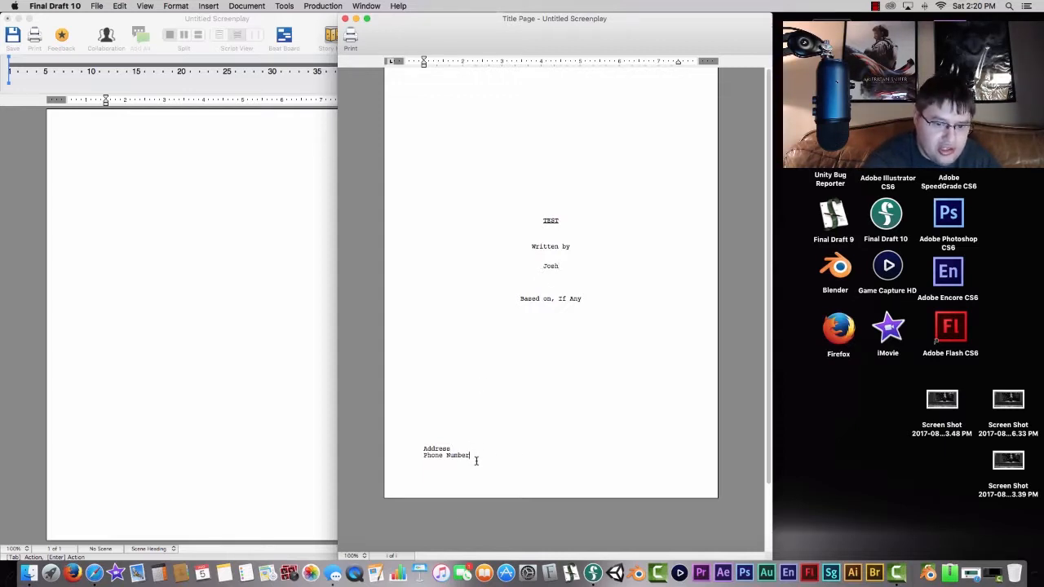
# Write the scene heading INT. DINING ROOM-NIGHT at the start of the script and begin an action line below it.
pyautogui.click(157, 294)
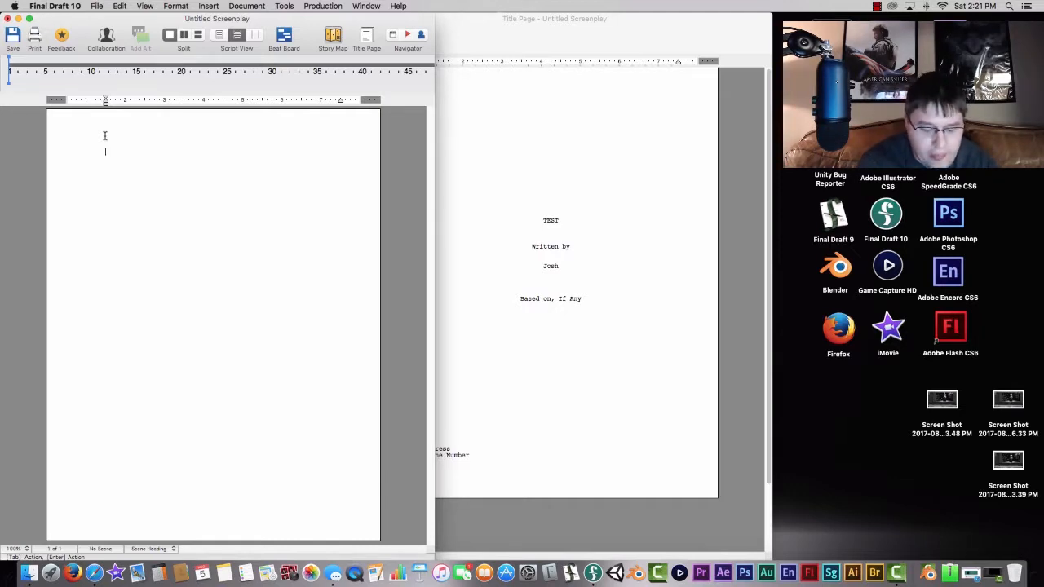
pyautogui.write('i')
pyautogui.press('Return')
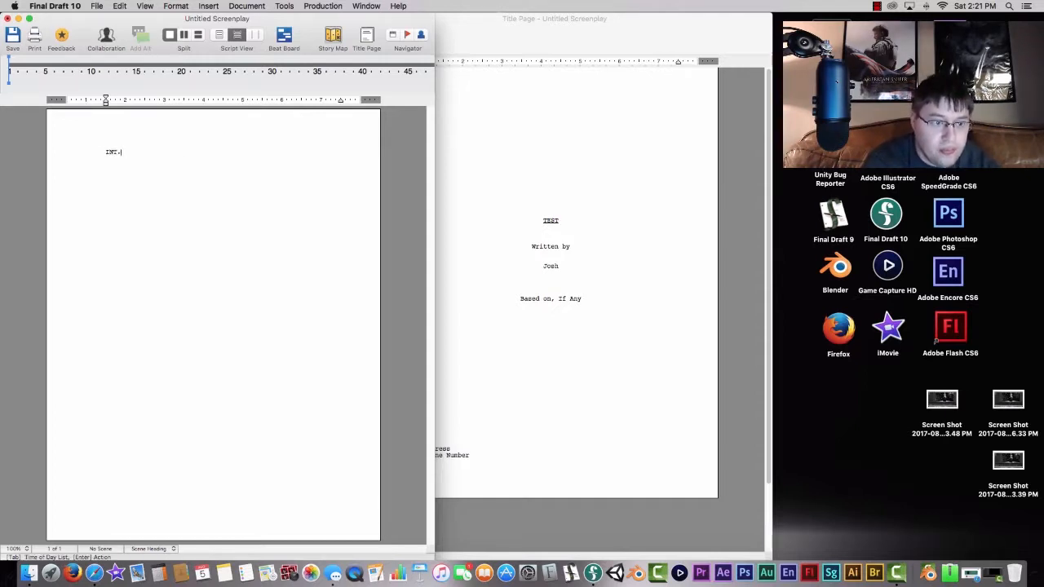
pyautogui.write('DIN')
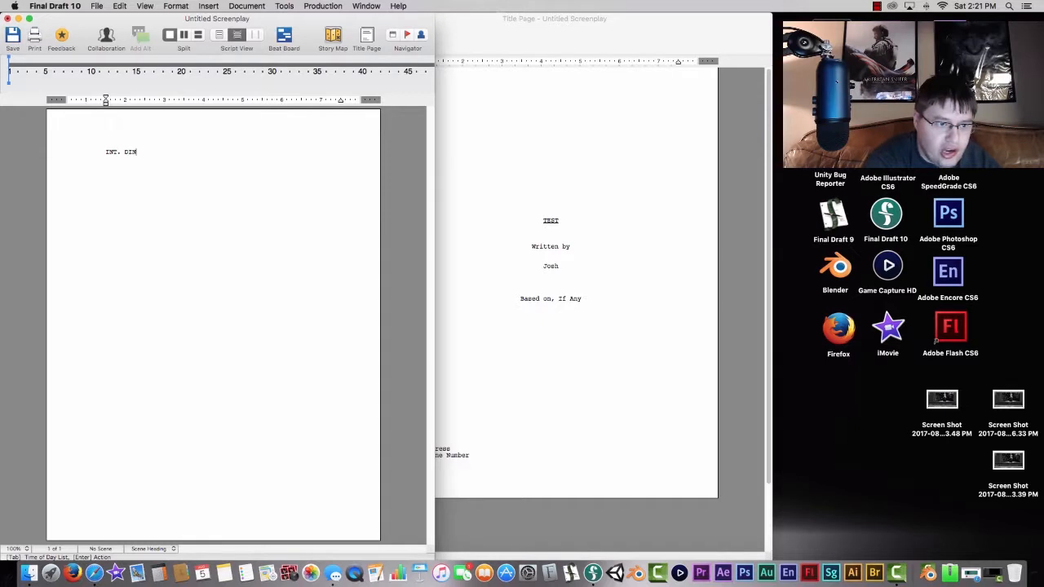
pyautogui.write('ING ROOM-')
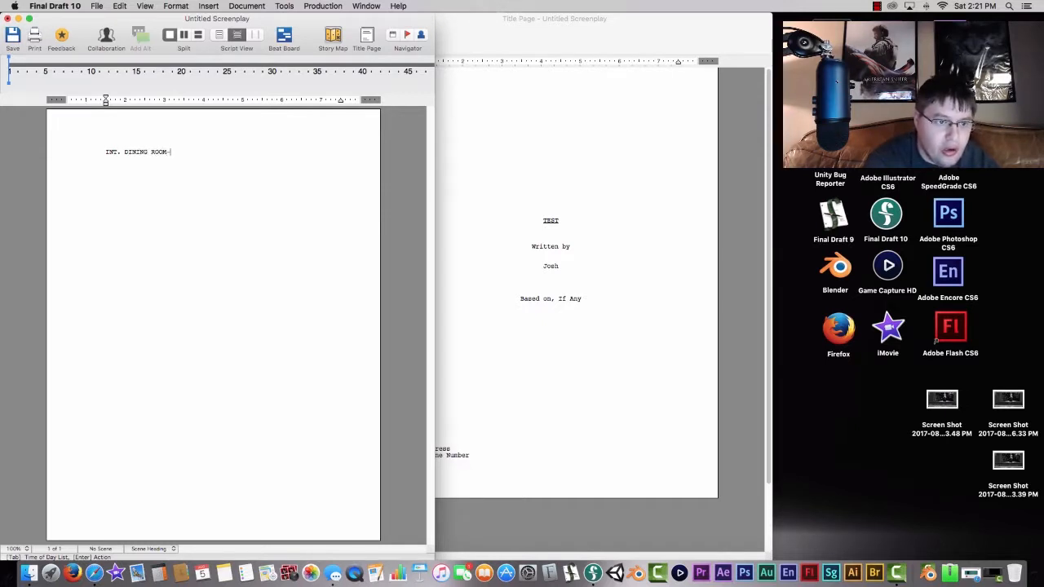
pyautogui.write('DAY')
pyautogui.press('BackSpace')
pyautogui.press('BackSpace')
pyautogui.press('BackSpace')
pyautogui.write('NIGHT')
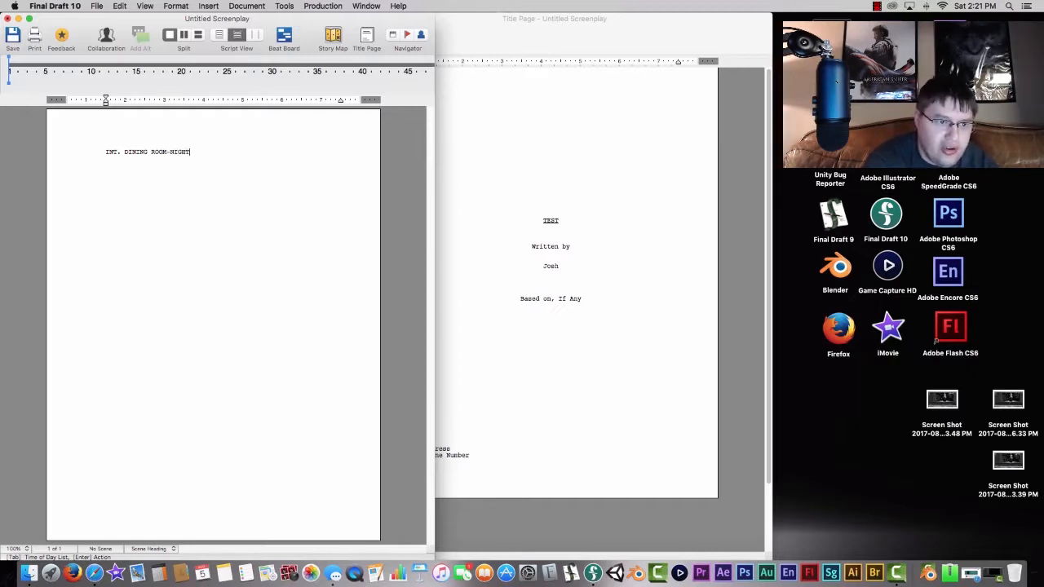
pyautogui.press('Return')
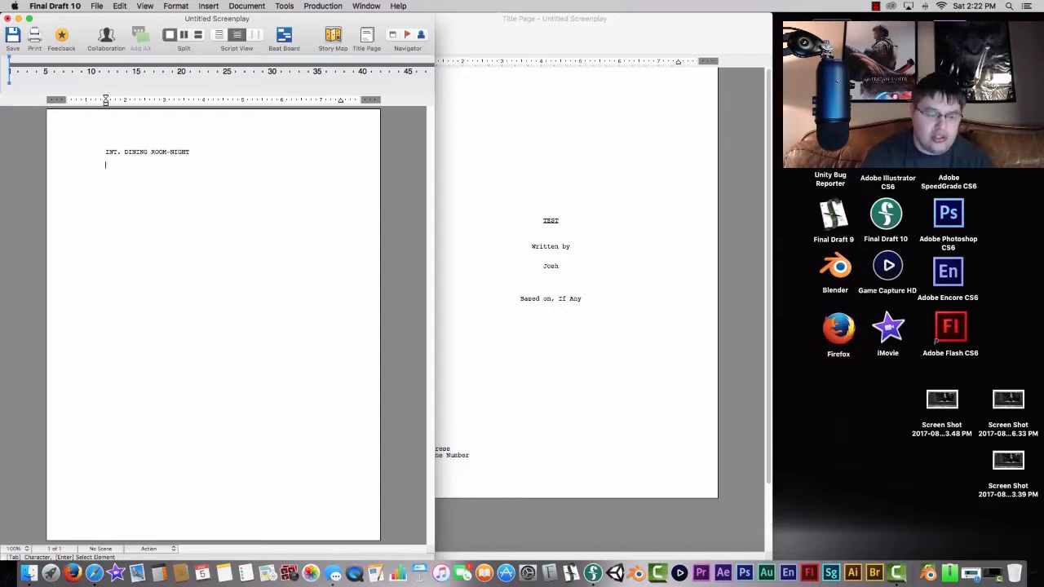
# Write the action line "A family sit's at a dining room table having a heated argument over lunch." and start a new line.
pyautogui.write("A family sit's ")
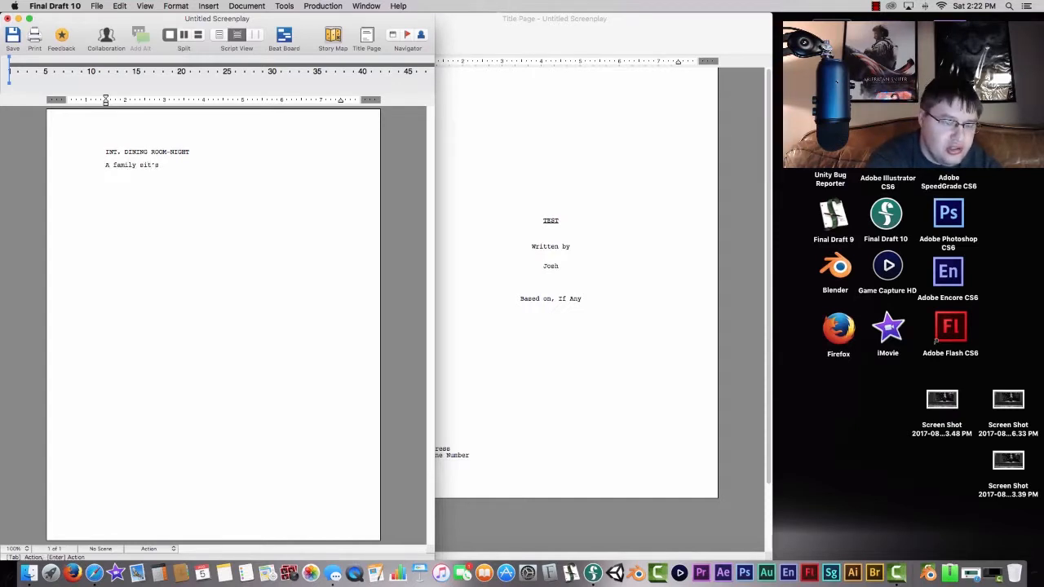
pyautogui.write('at a dining room table ')
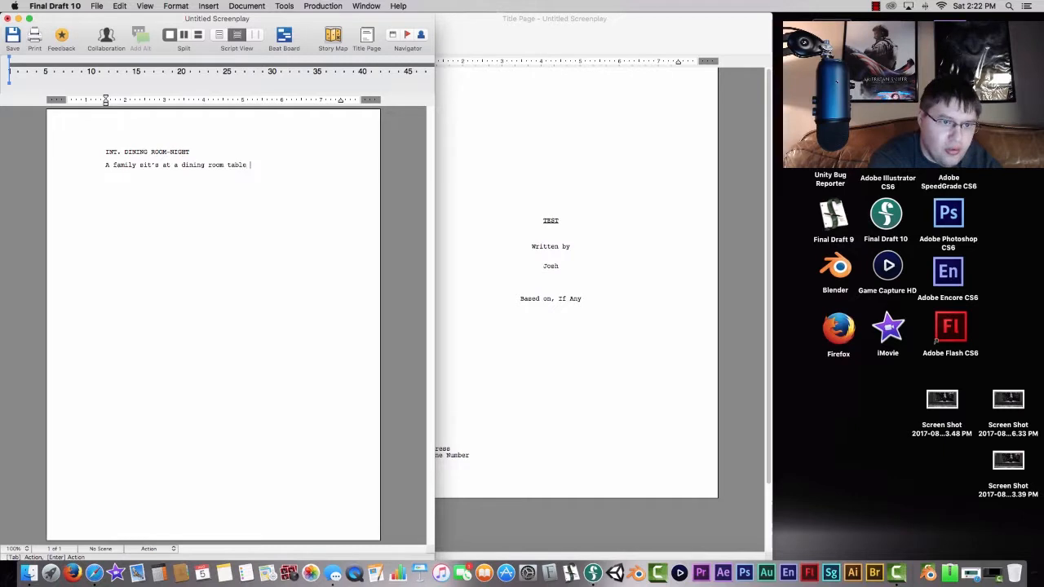
pyautogui.write('having a b')
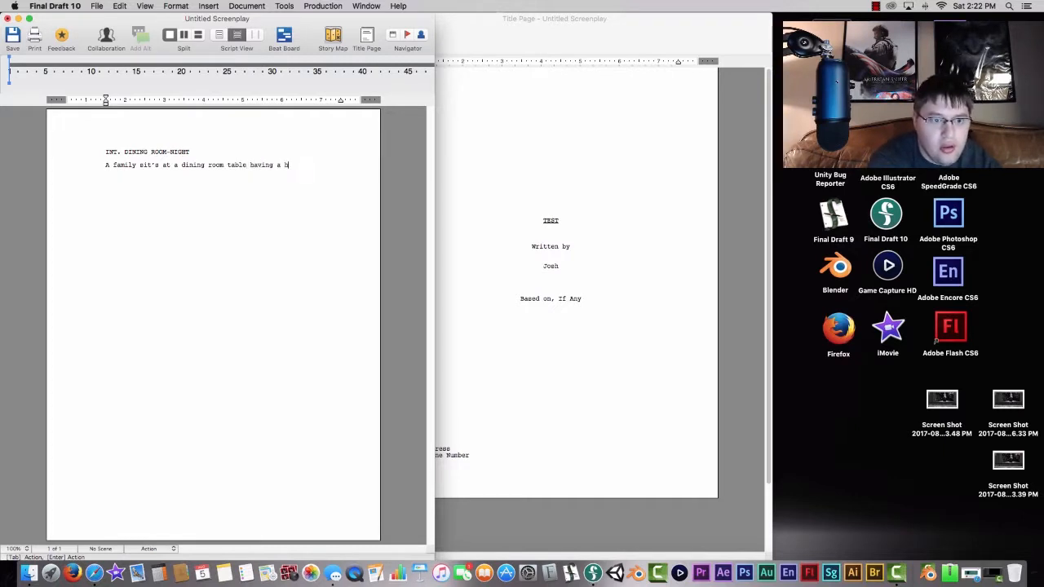
pyautogui.press('BackSpace')
pyautogui.write('heated a')
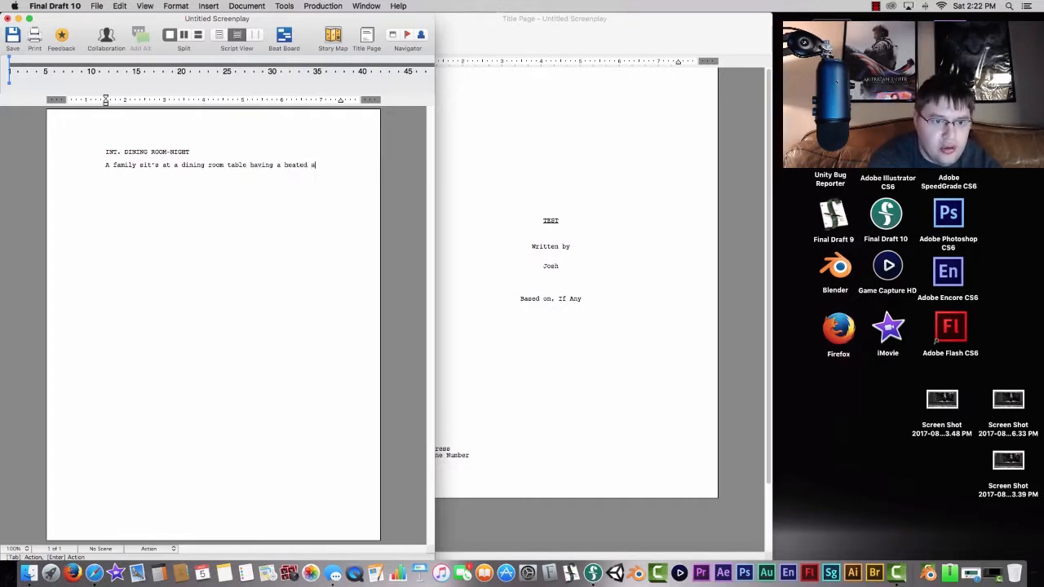
pyautogui.write('rgument over ')
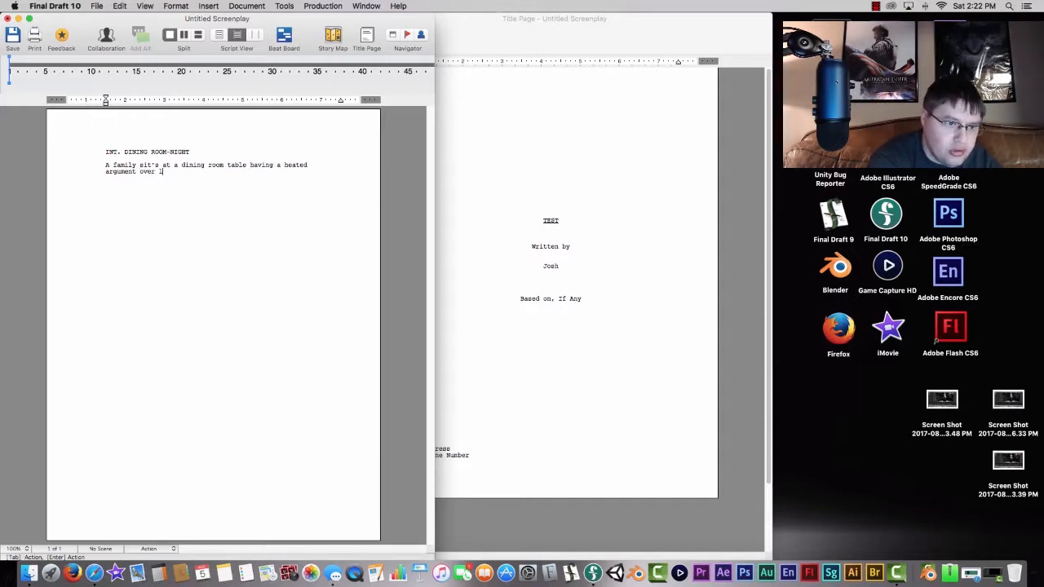
pyautogui.write('lunch.')
pyautogui.press('Return')
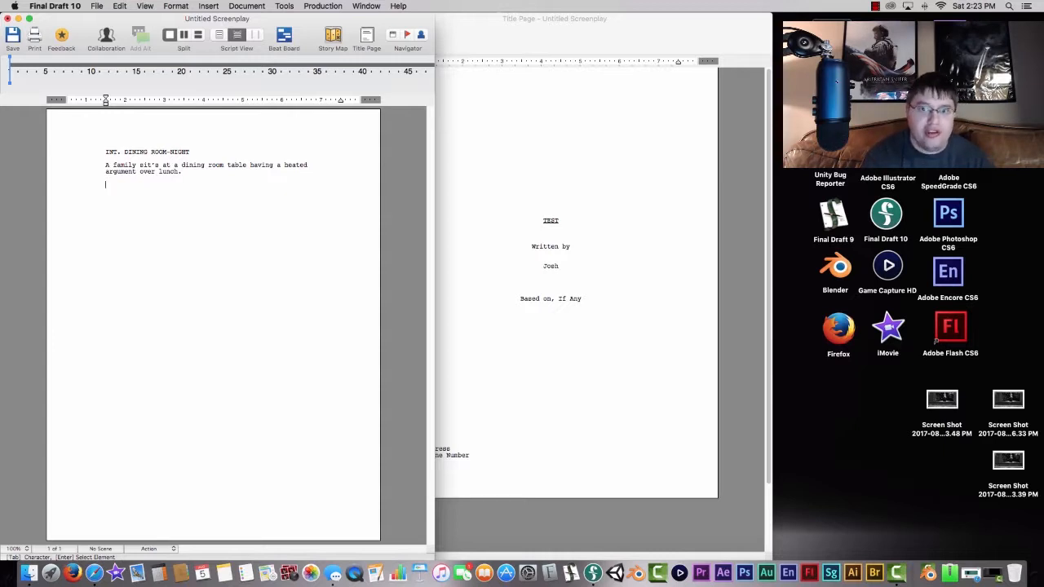
# Browse the script elements for the empty line below the action and change that line to Character.
pyautogui.press('Return')
pyautogui.press('Return')
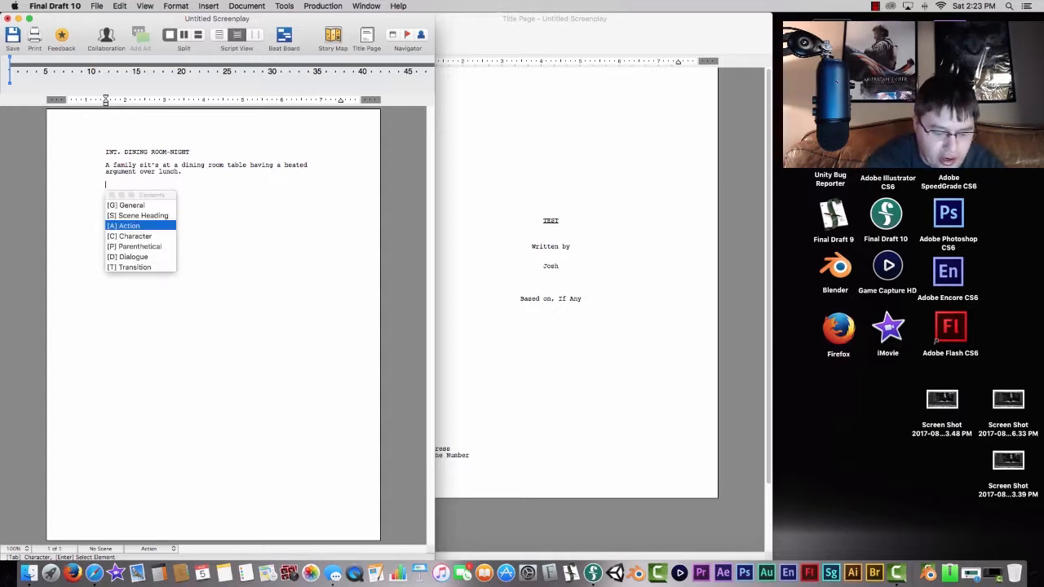
pyautogui.press('Return')
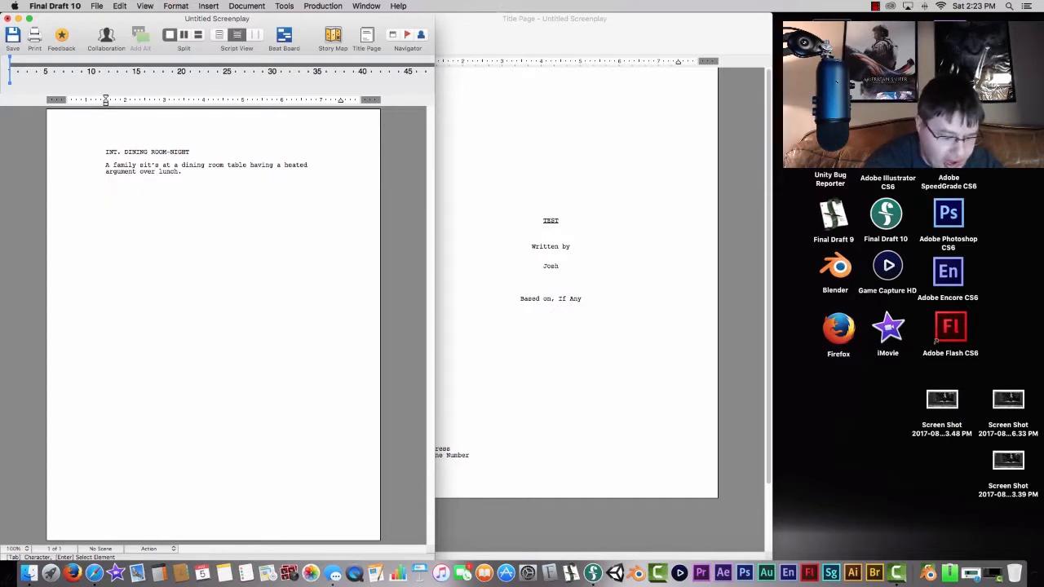
pyautogui.press('Tab')
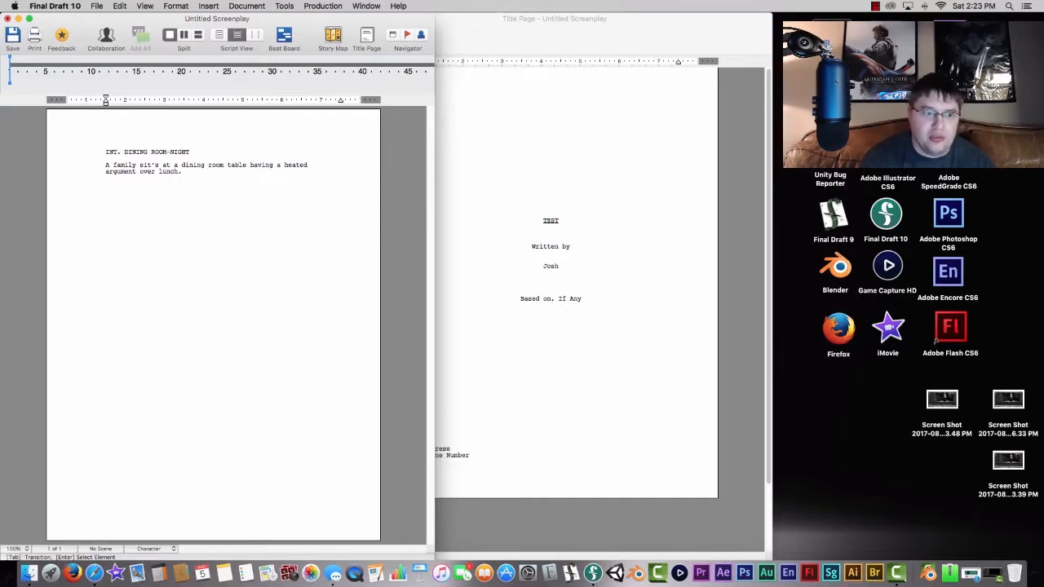
# Write the character name JEFF and try to change the empty line below it to Parenthetical.
pyautogui.write('JEFF')
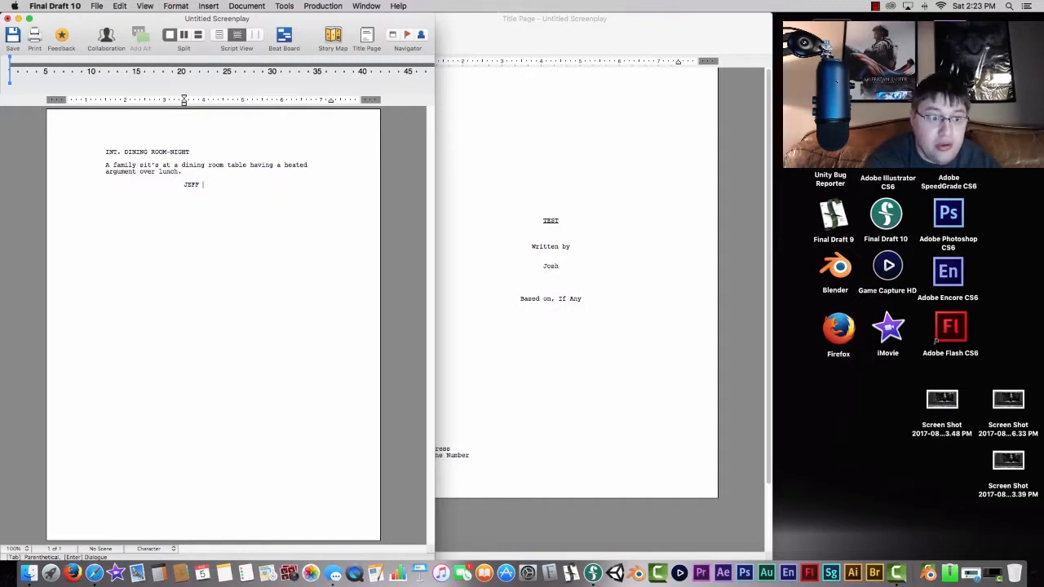
pyautogui.press('Return')
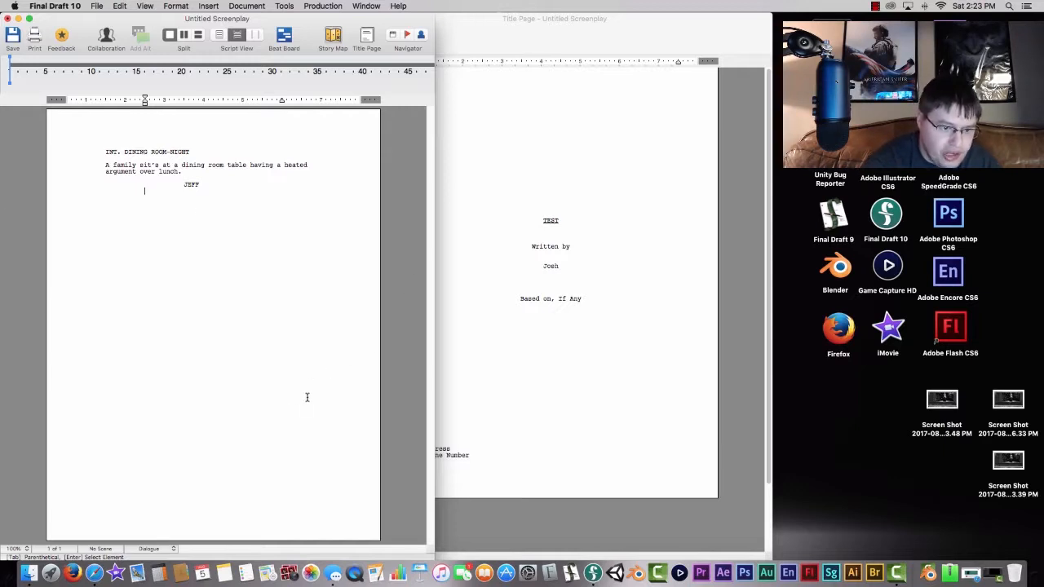
pyautogui.click(147, 550)
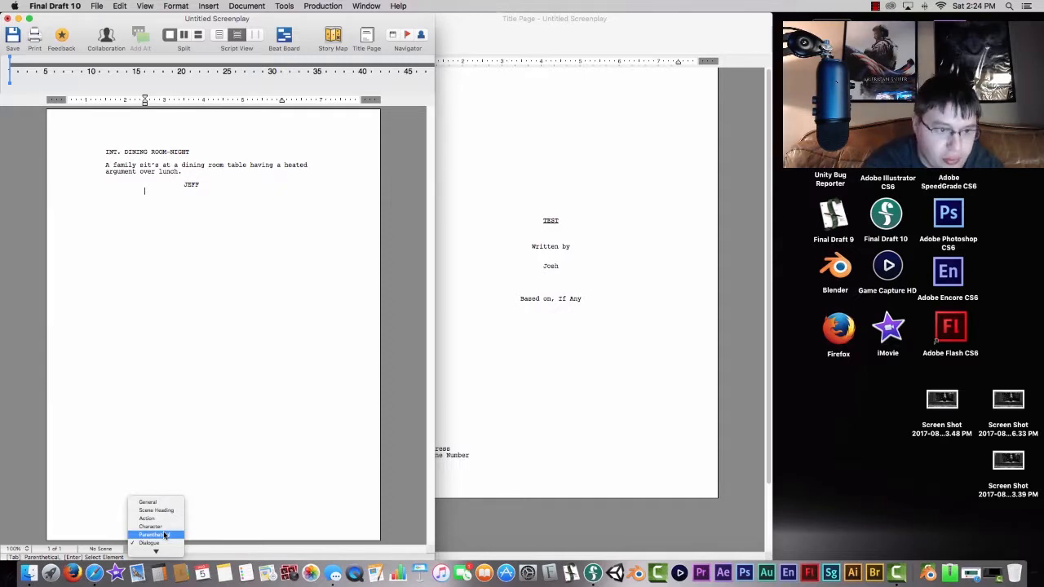
pyautogui.click(165, 535)
pyautogui.write('Pare')
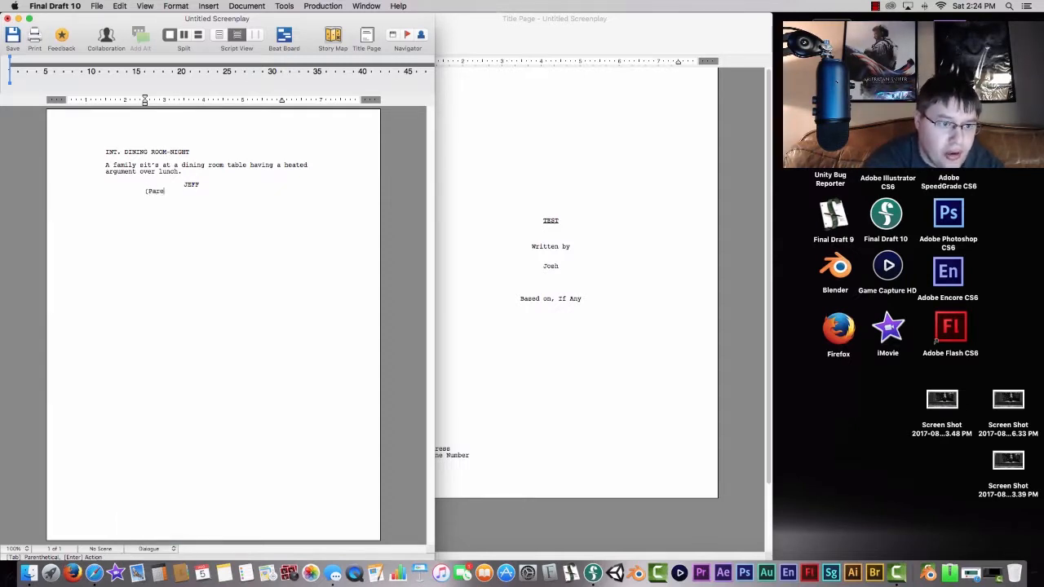
pyautogui.write('nthetical')
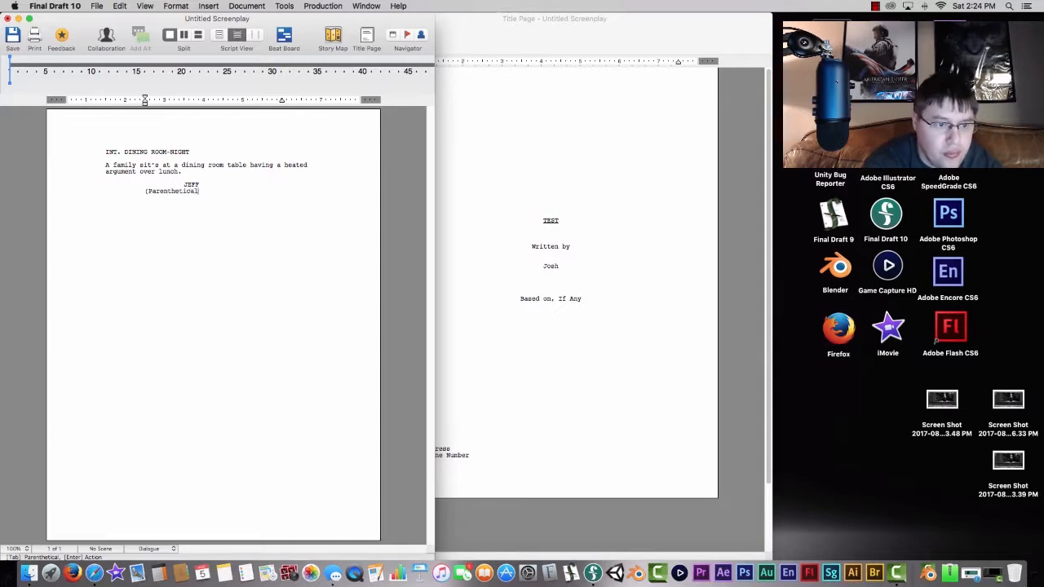
pyautogui.press('BackSpace')
pyautogui.press('BackSpace')
pyautogui.press('BackSpace')
pyautogui.press('BackSpace')
pyautogui.press('BackSpace')
pyautogui.press('BackSpace')
pyautogui.press('BackSpace')
pyautogui.press('BackSpace')
pyautogui.press('BackSpace')
pyautogui.press('BackSpace')
pyautogui.press('BackSpace')
pyautogui.press('BackSpace')
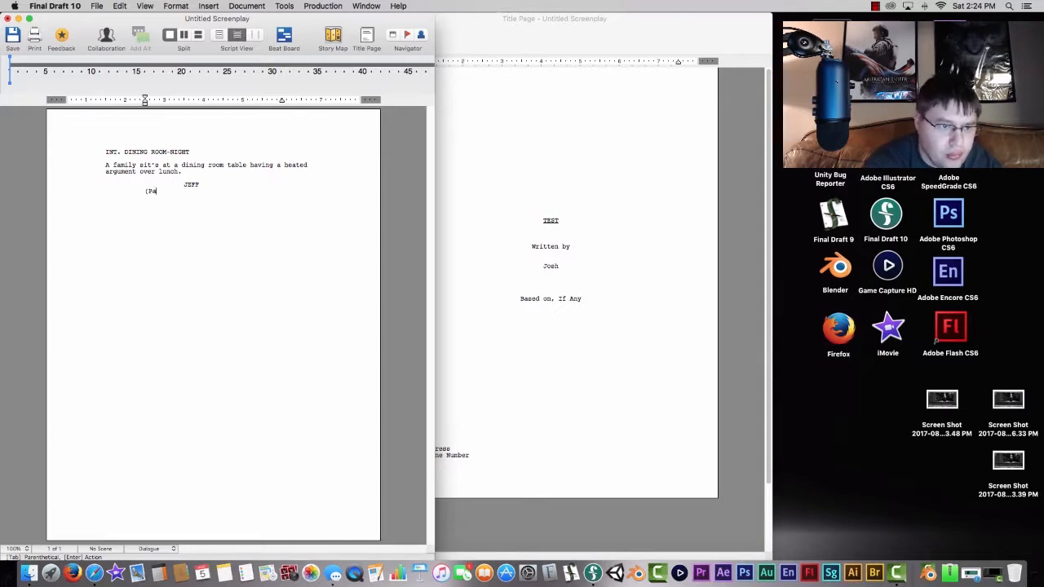
# Write (Laughing) on the line under JEFF and indent it so it sits beneath the character name.
pyautogui.write('Laughing')
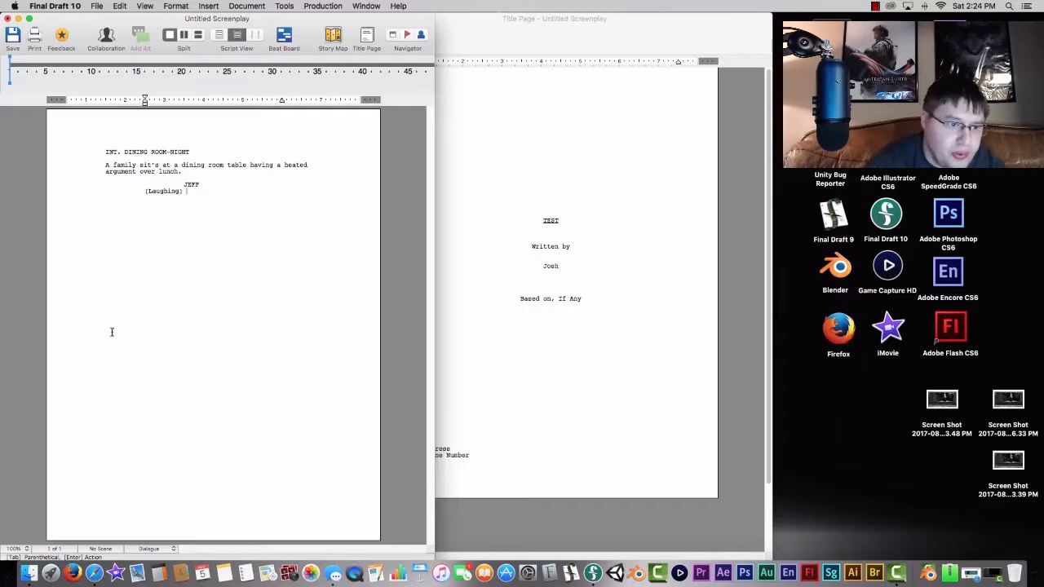
pyautogui.click(147, 191)
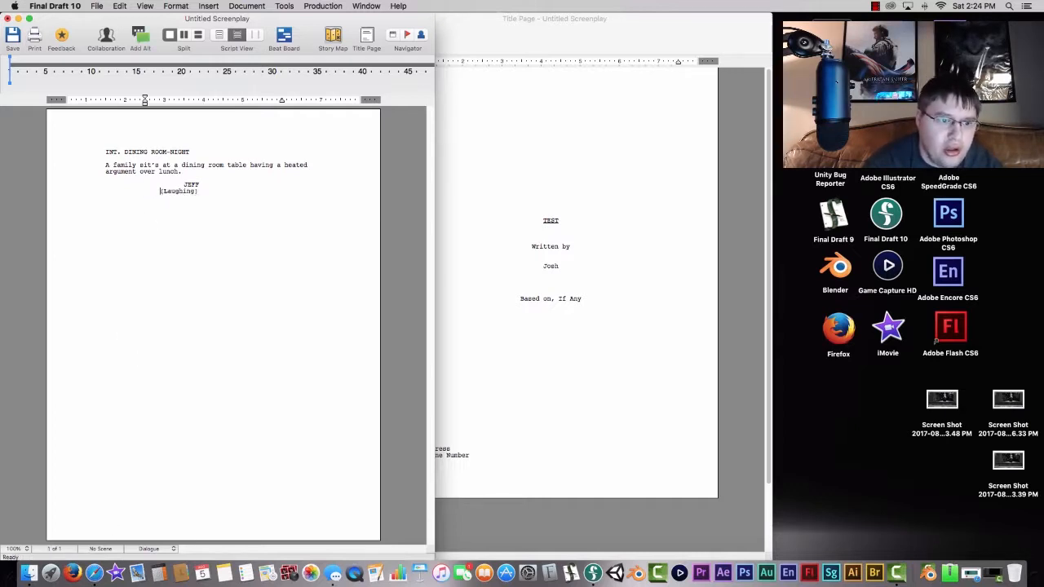
pyautogui.press('BackSpace')
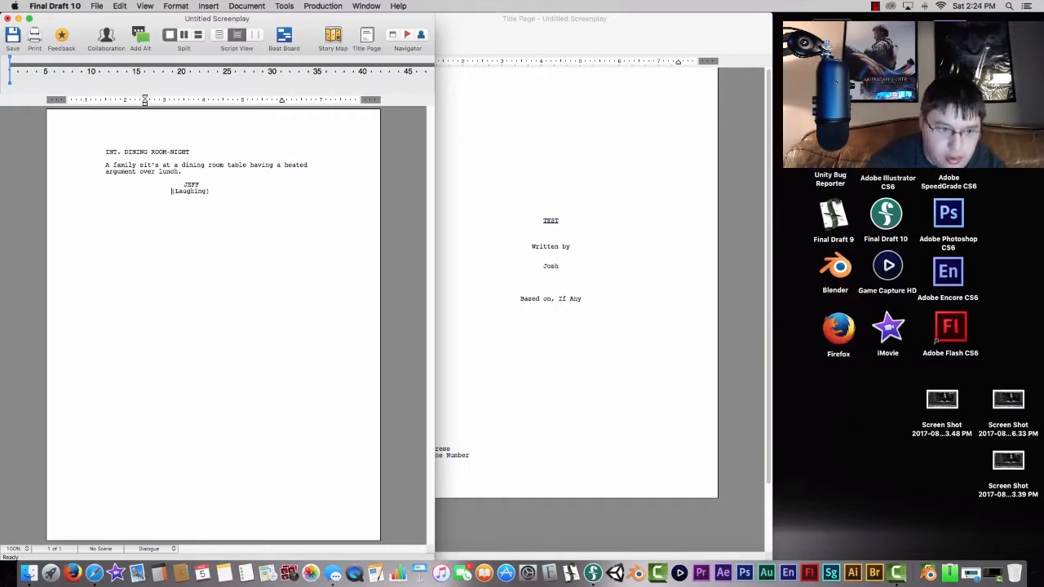
pyautogui.click(163, 199)
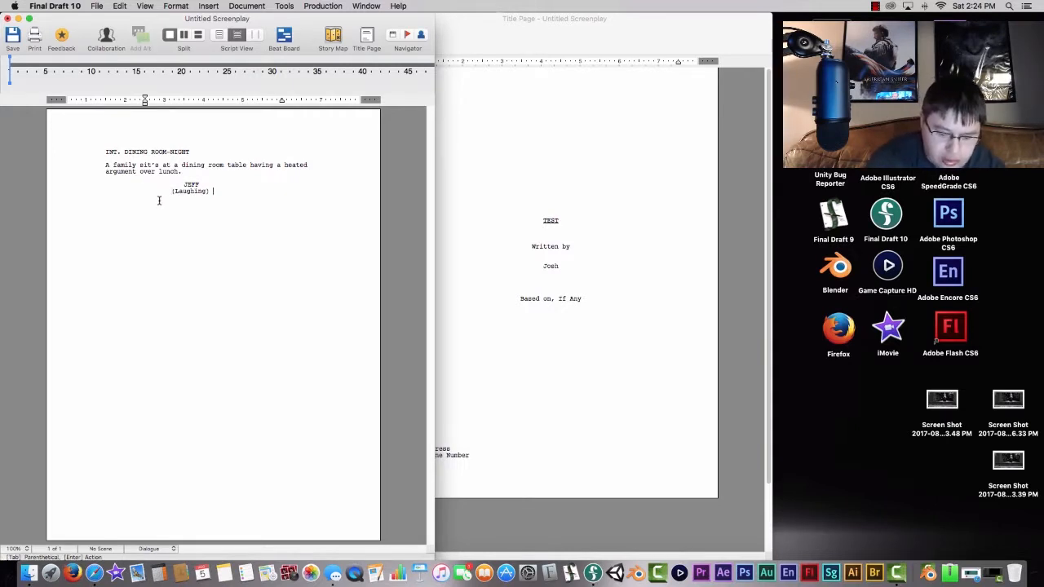
# Add a Dialogue line below (Laughing) reading "What the fuck is going on???" and start a new line.
pyautogui.press('Return')
pyautogui.press('Tab')
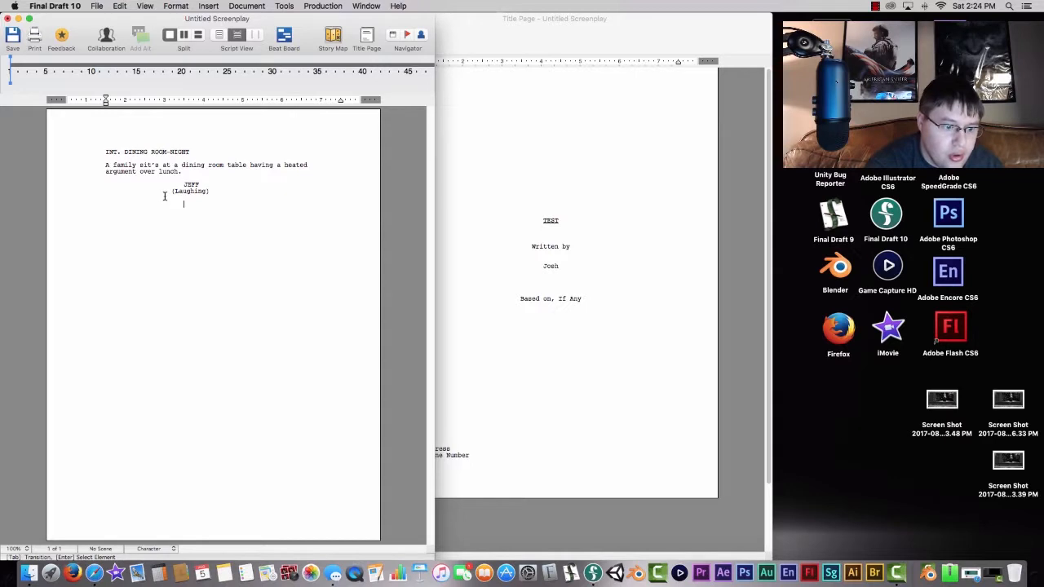
pyautogui.click(149, 549)
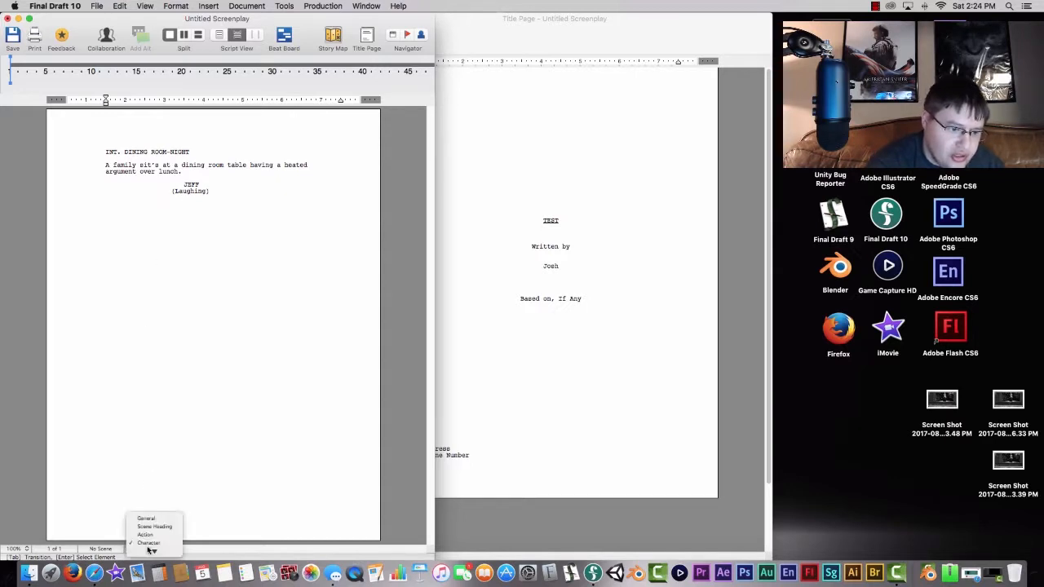
pyautogui.click(152, 528)
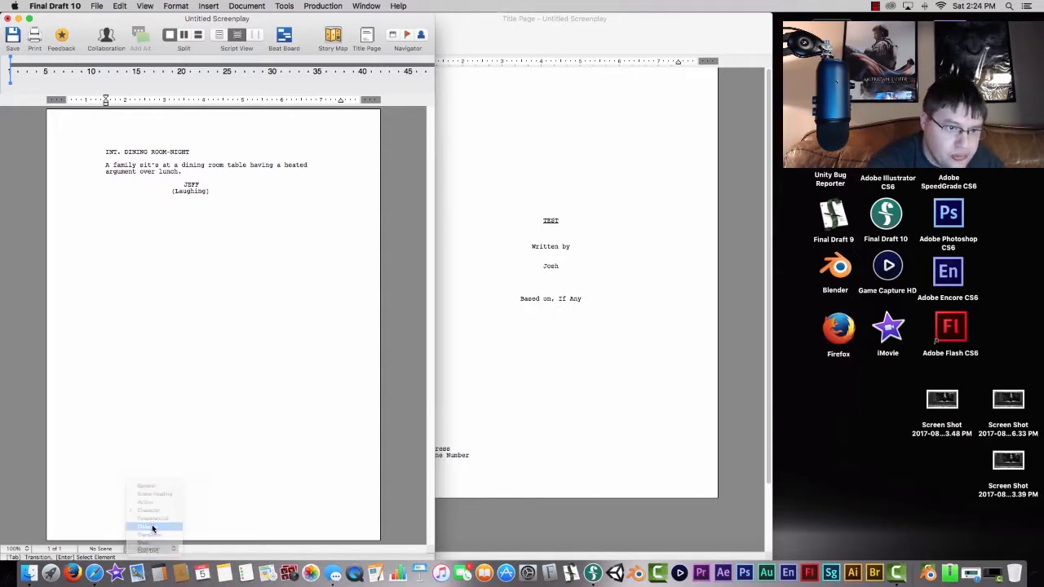
pyautogui.write('W')
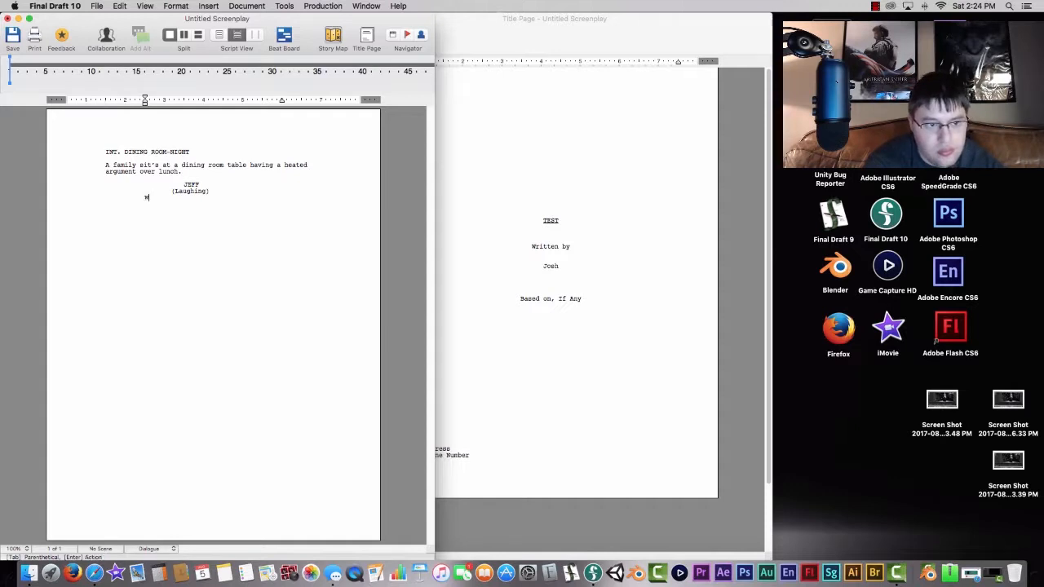
pyautogui.write('hat th')
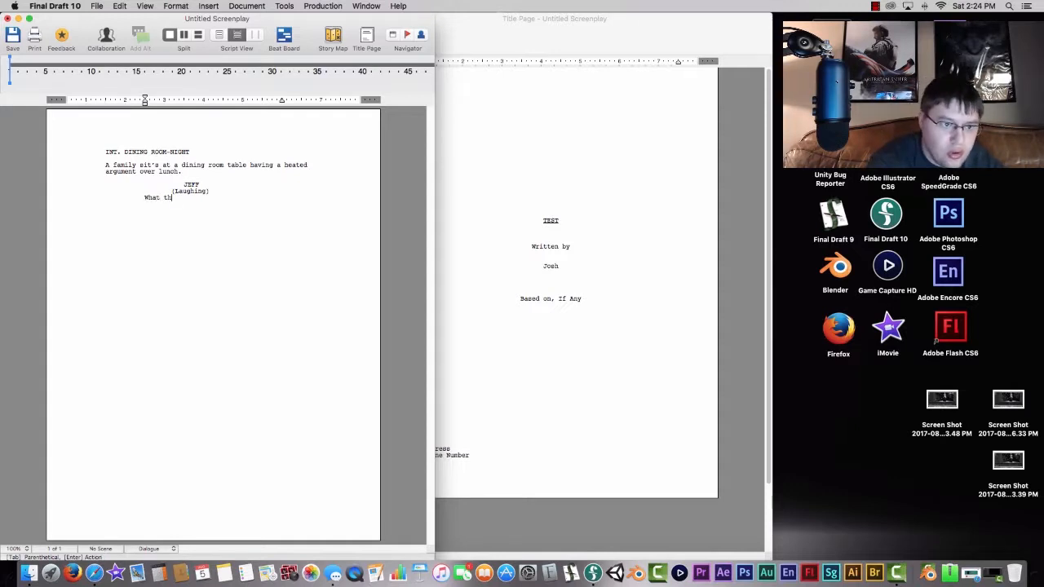
pyautogui.write('e fuck is going on???')
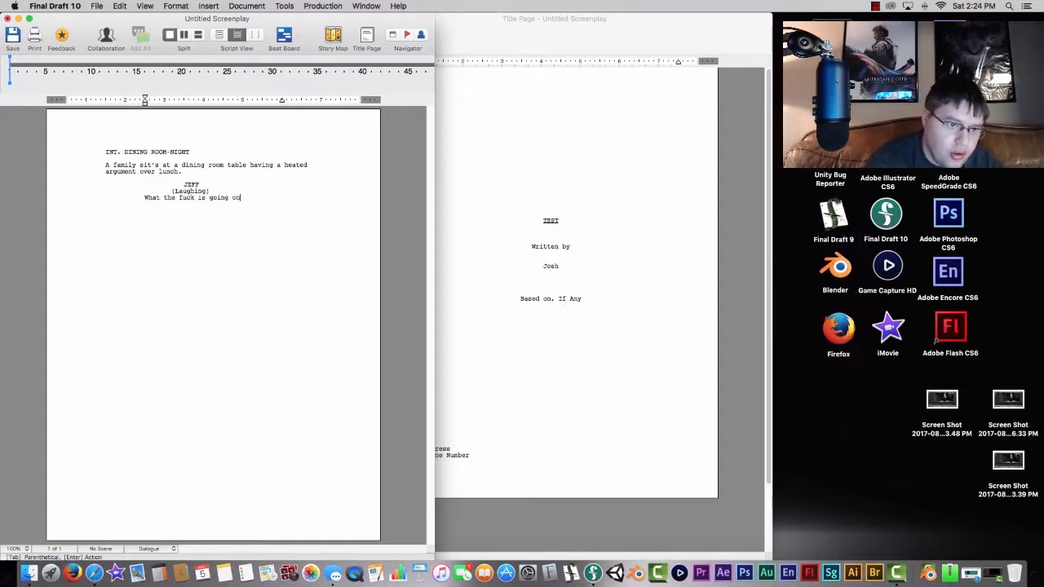
pyautogui.press('Return')
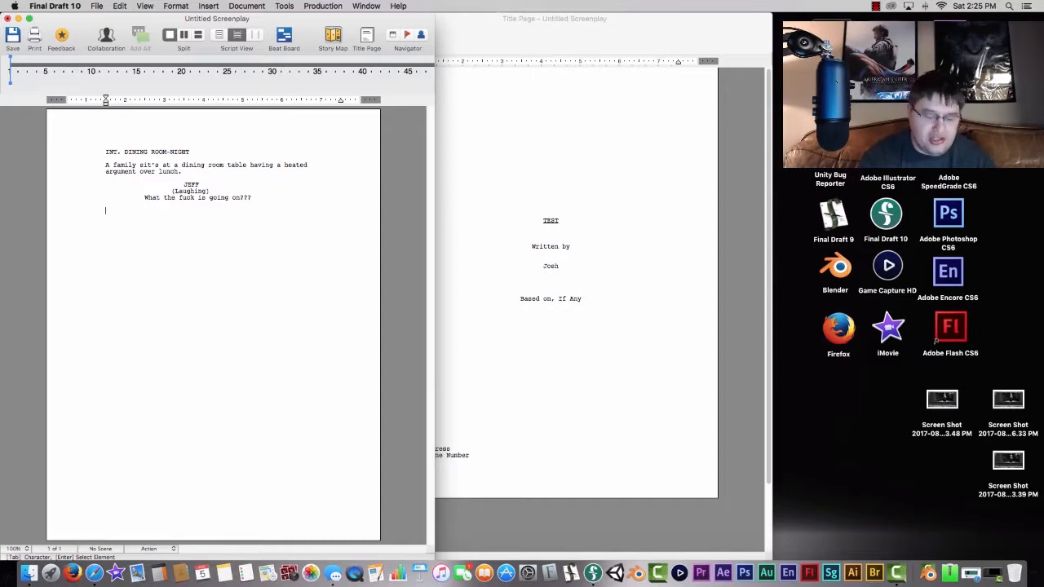
# Add the action "Two kids fighting over a small toy in the corner of the room, Jeff get's out of his chair and walks over to them.".
pyautogui.write('Two kids figh')
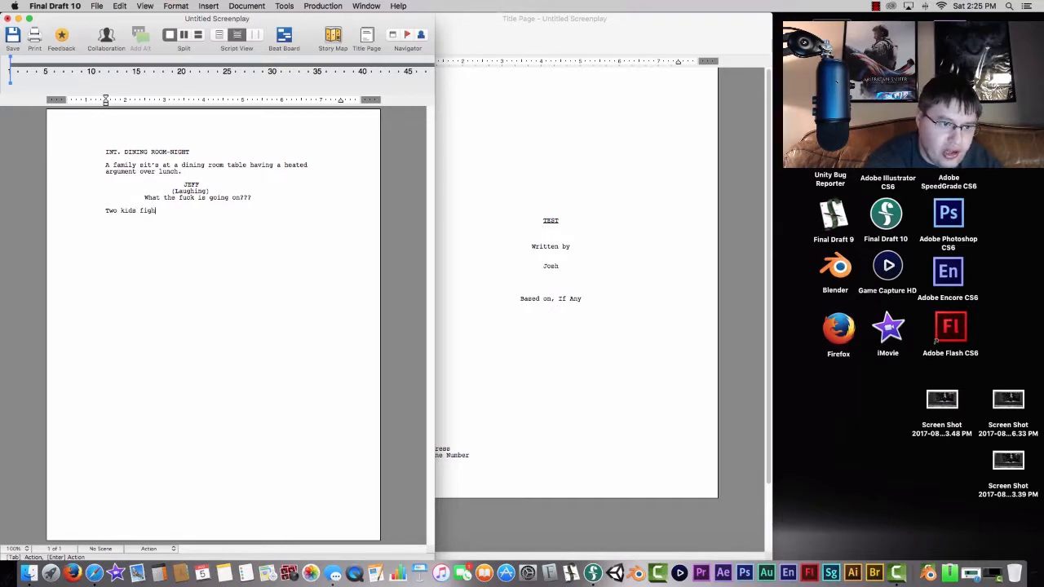
pyautogui.write('ting over a small toy i')
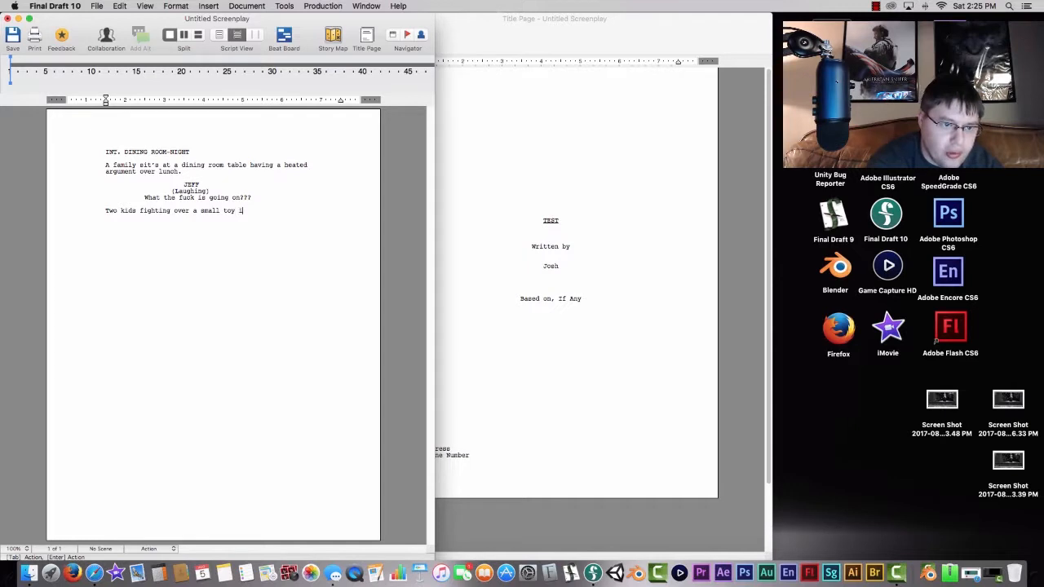
pyautogui.write('n the corner of the room')
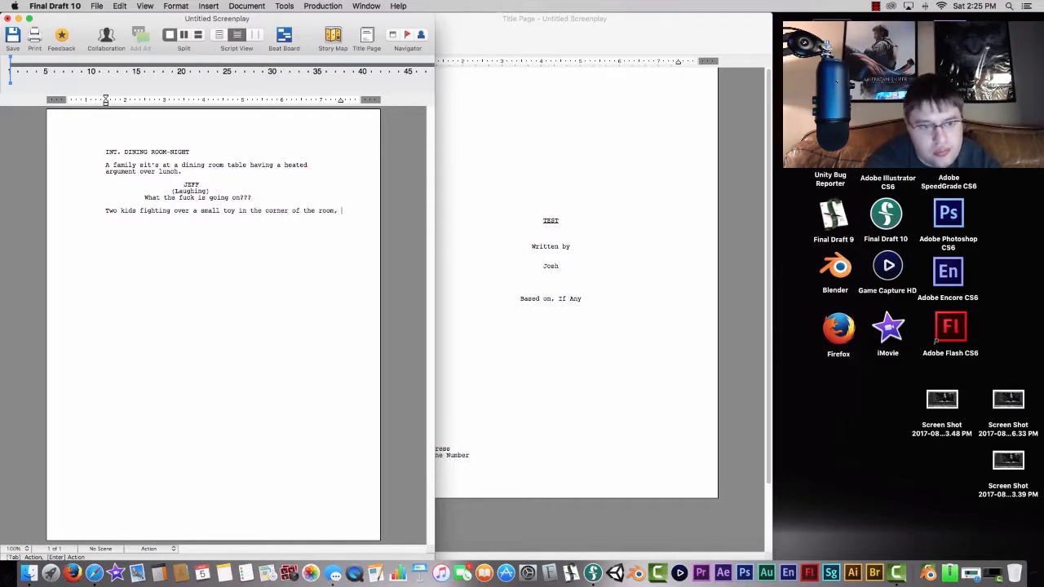
pyautogui.write(', Jeff')
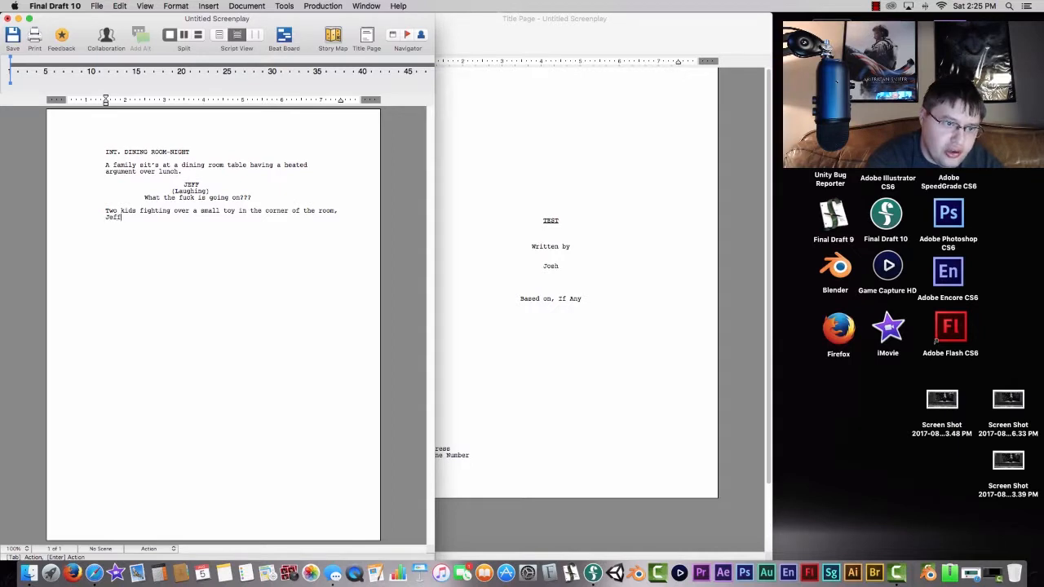
pyautogui.write(" get's out of his chair and walks over to them.")
pyautogui.press('Return')
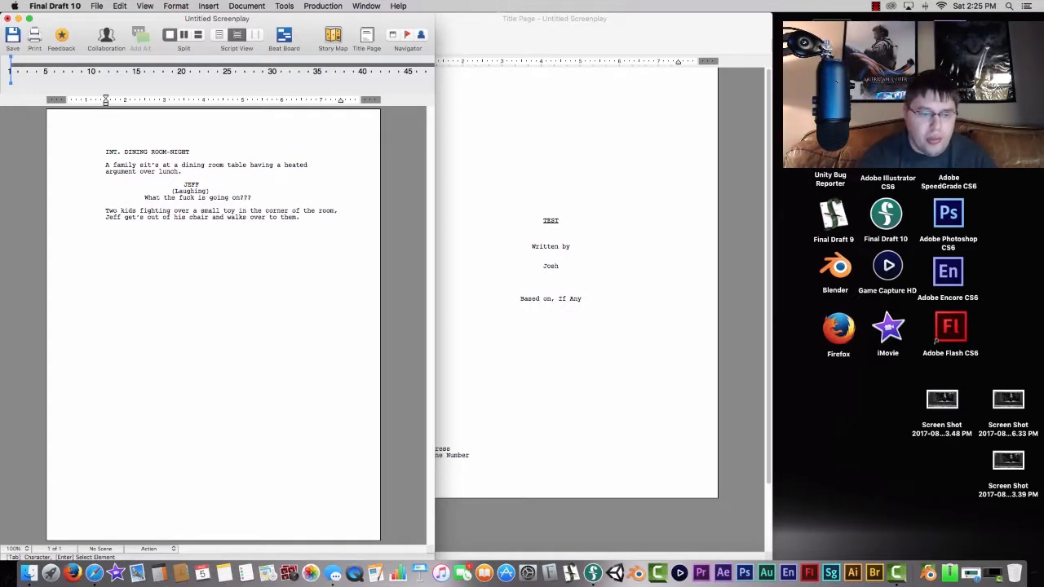
# Add the character JEFF'S WIFE below the action with the dialogue "Jeff, they are just messing around let them be kids!".
pyautogui.press('Tab')
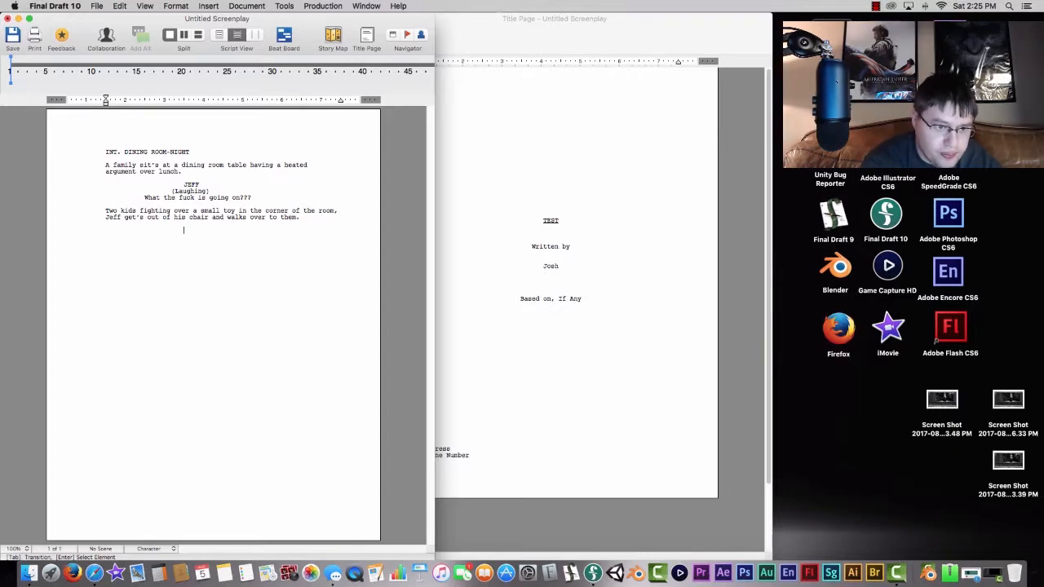
pyautogui.write('JEFF')
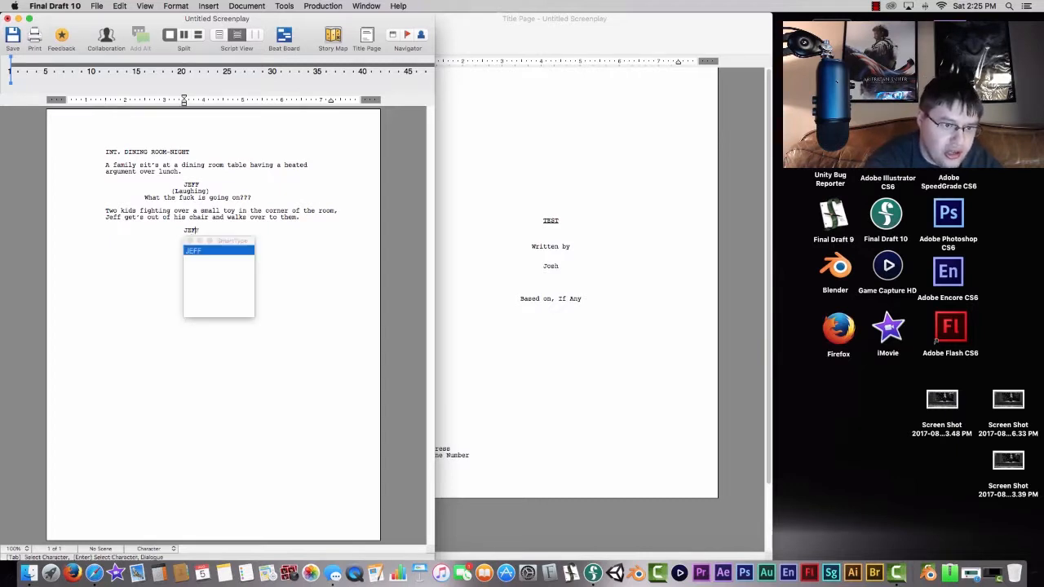
pyautogui.write("'S WIFE")
pyautogui.press('Return')
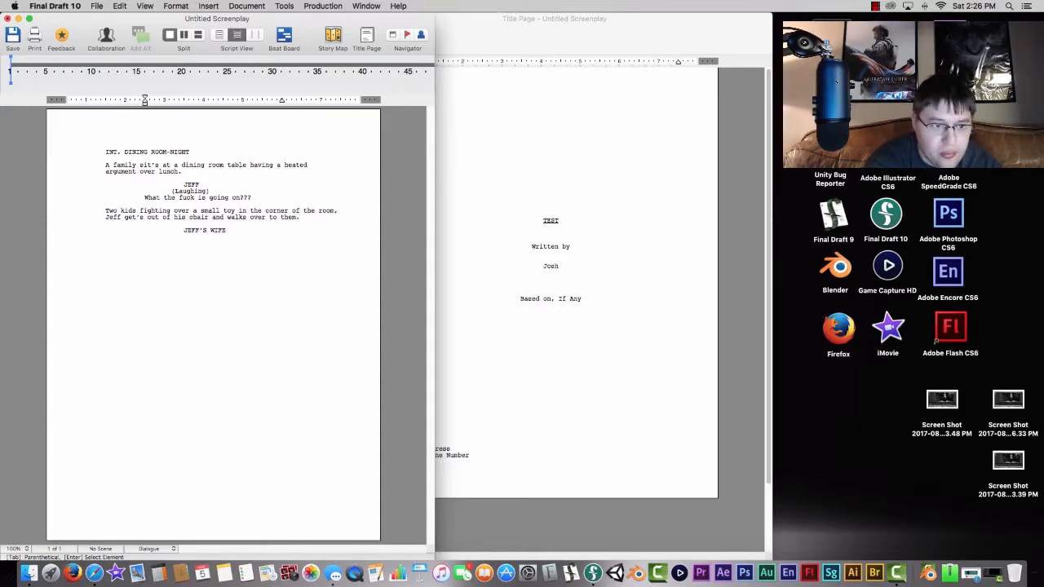
pyautogui.write('Jeff, they are just messing around t')
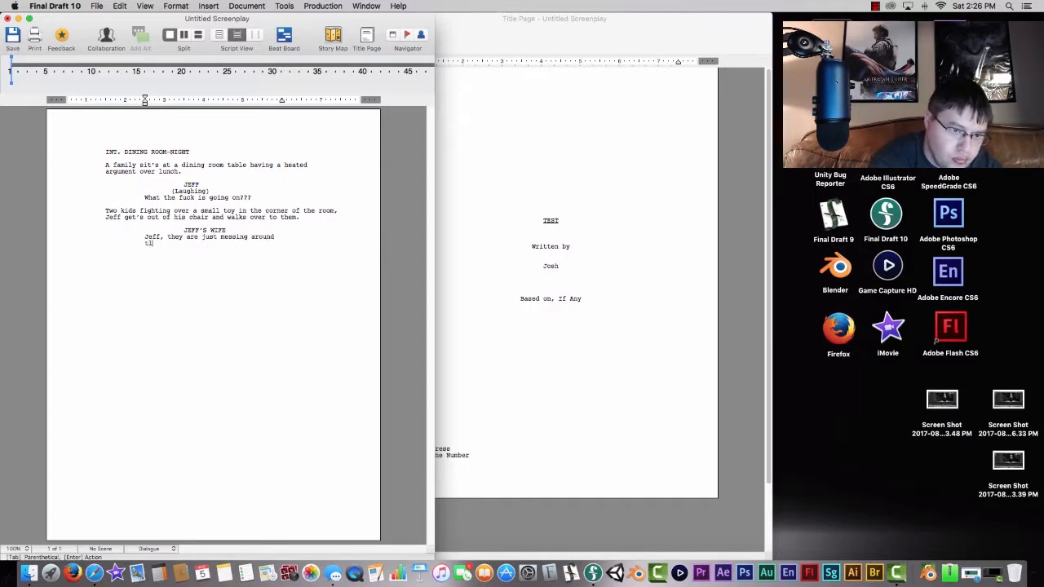
pyautogui.write('et them be kids!')
pyautogui.press('Return')
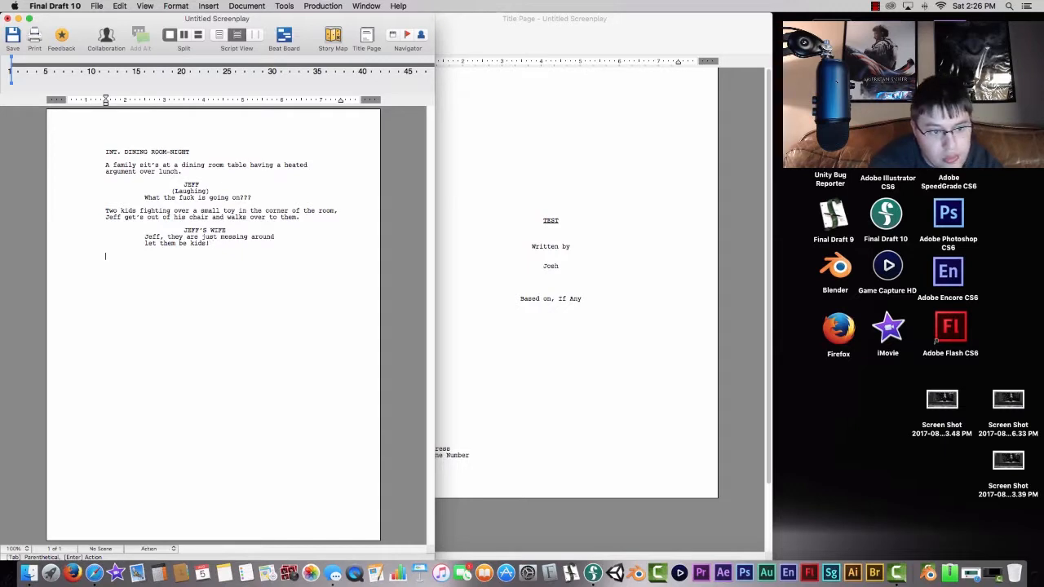
# Add a reply by the character JEFF with the dialogue "If I don't go over there they are going to break something!".
pyautogui.press('Tab')
pyautogui.press('Return')
pyautogui.write("If I don't go o")
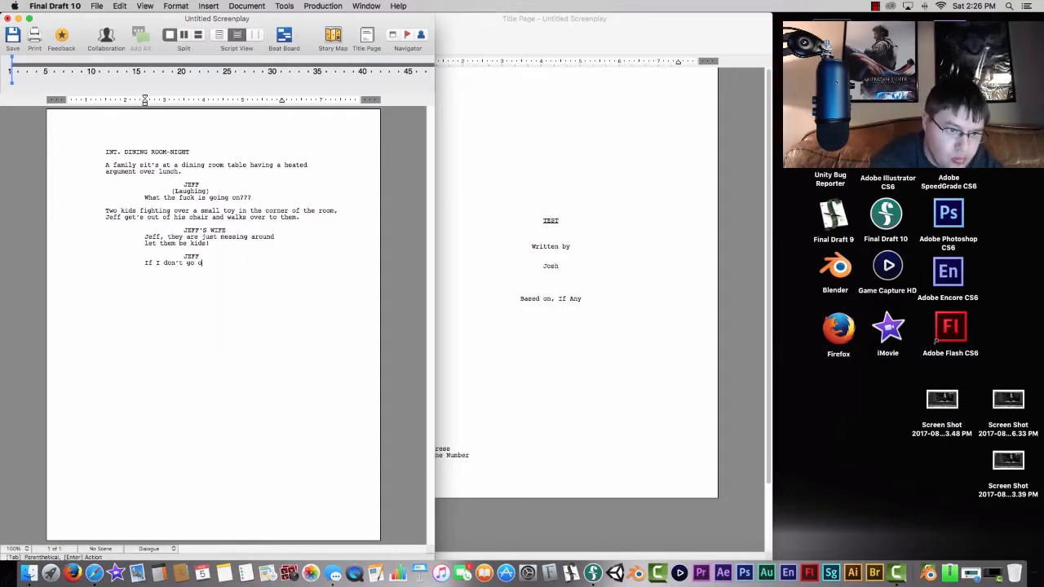
pyautogui.write('ver there they a')
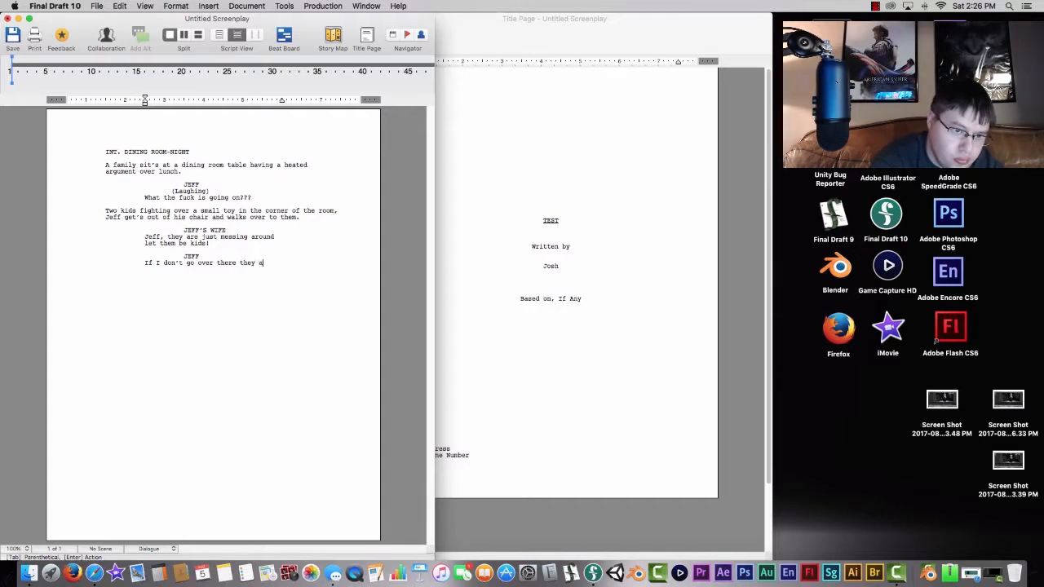
pyautogui.write('re going to break so')
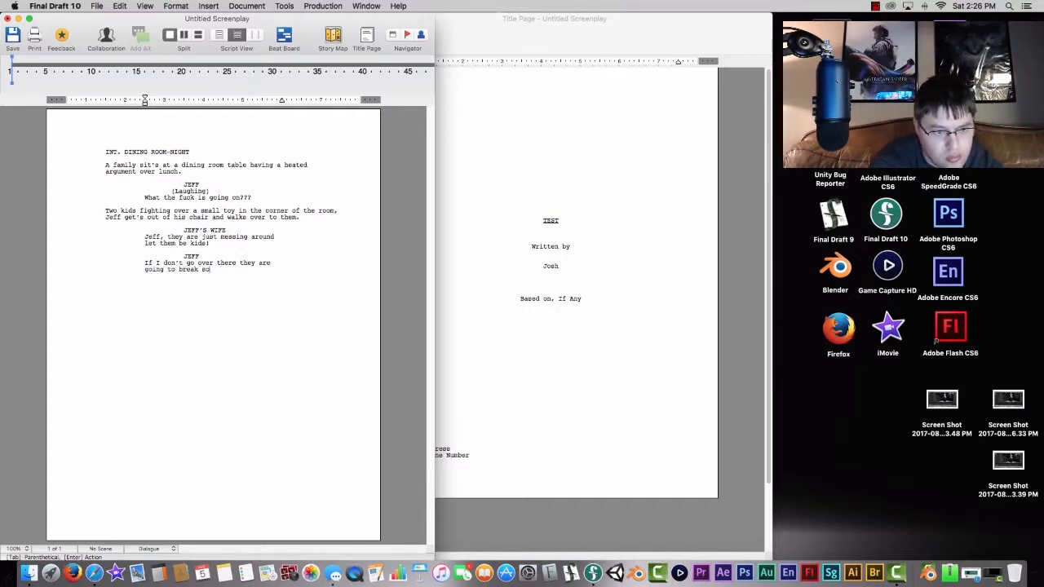
pyautogui.write('mething!')
pyautogui.press('Return')
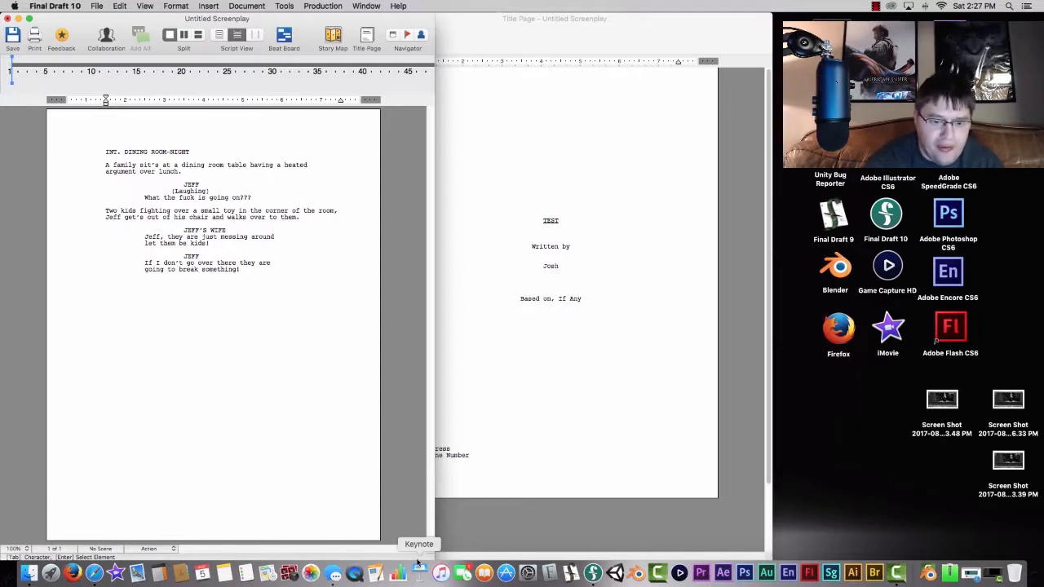
# Widen the script window so that it covers most of the title page window.
pyautogui.moveTo(433, 559); pyautogui.dragTo(704, 569)
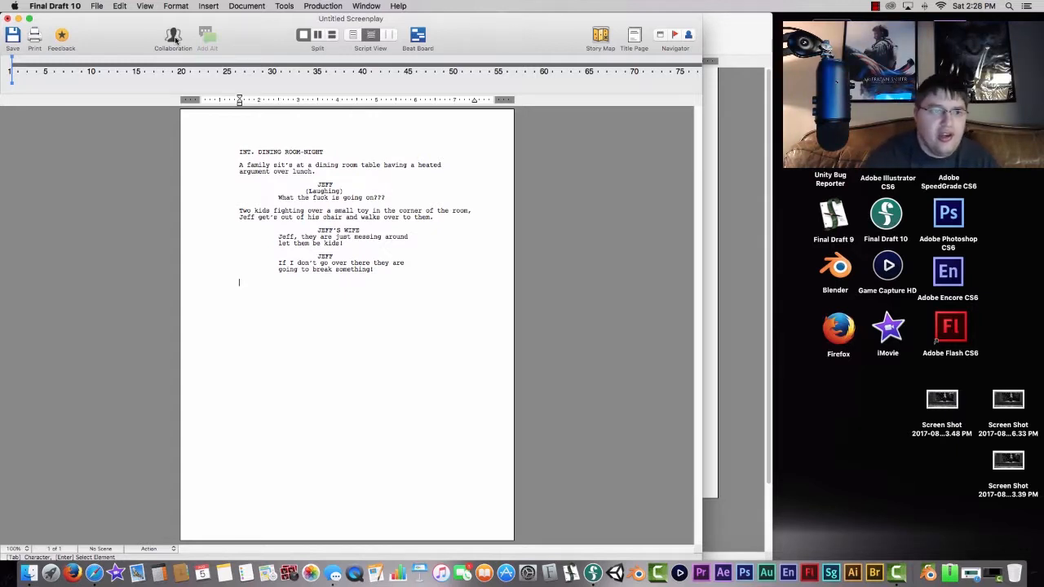
pyautogui.click(98, 6)
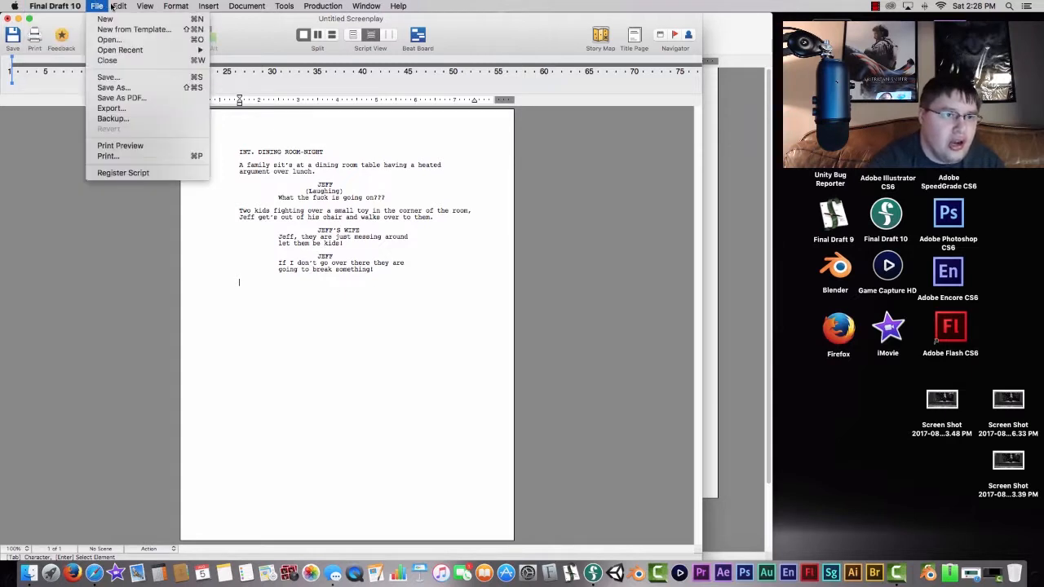
pyautogui.moveTo(142, 7)
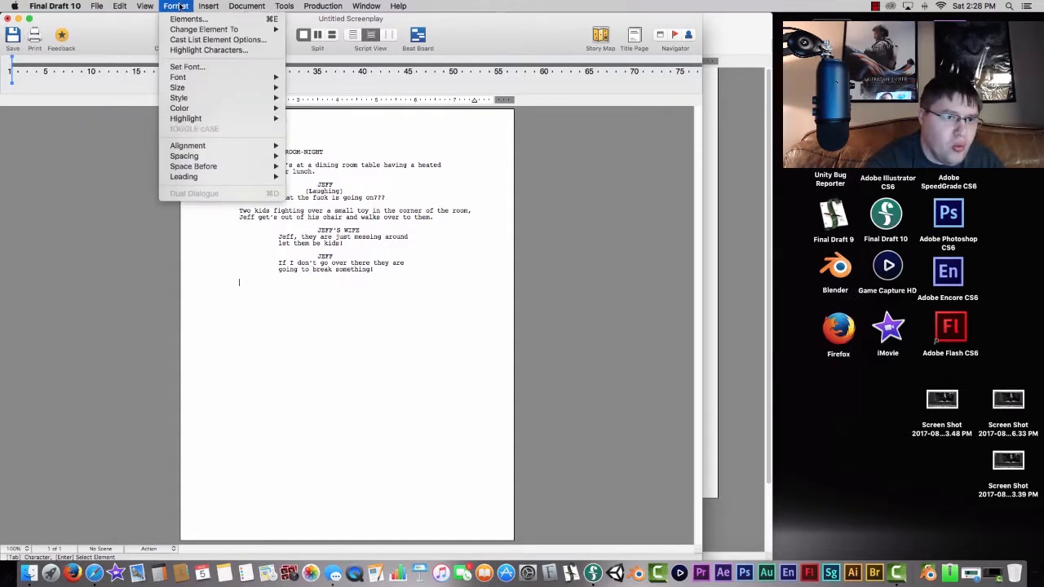
pyautogui.moveTo(243, 6)
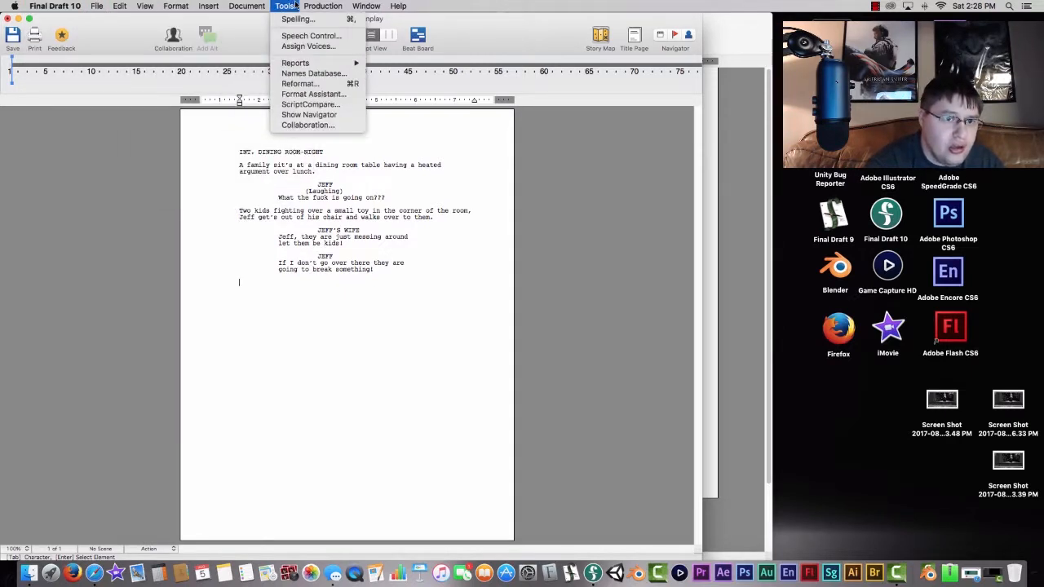
# Open the Register Script web page from the screenplay.
pyautogui.moveTo(316, 6)
pyautogui.moveTo(359, 5)
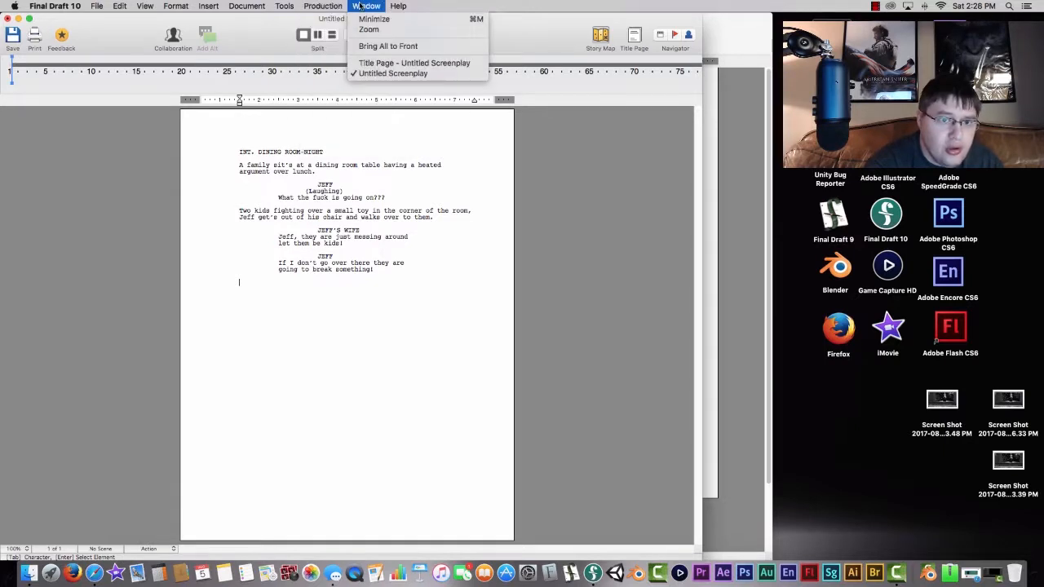
pyautogui.moveTo(96, 6)
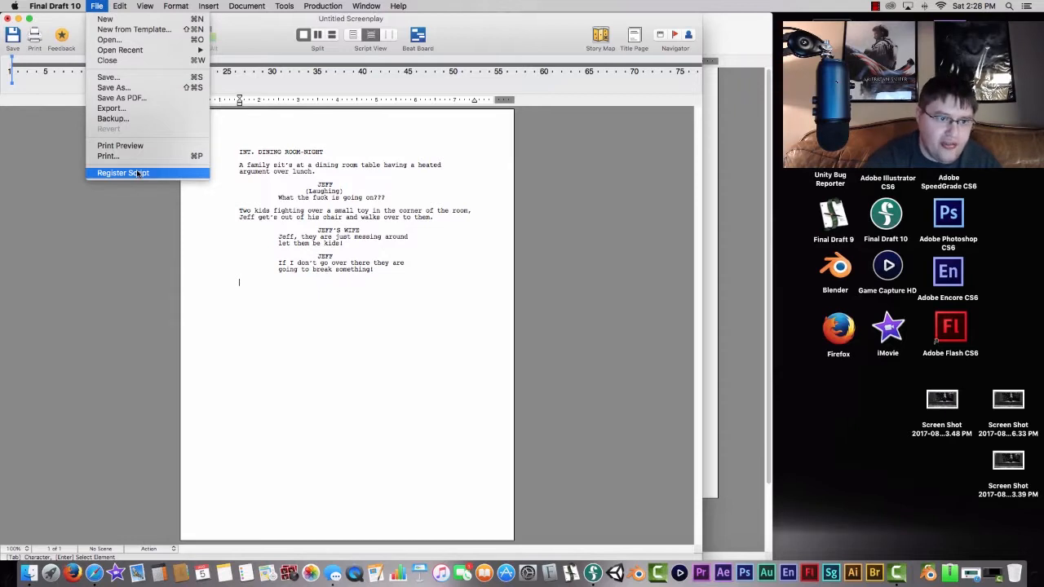
pyautogui.click(99, 5)
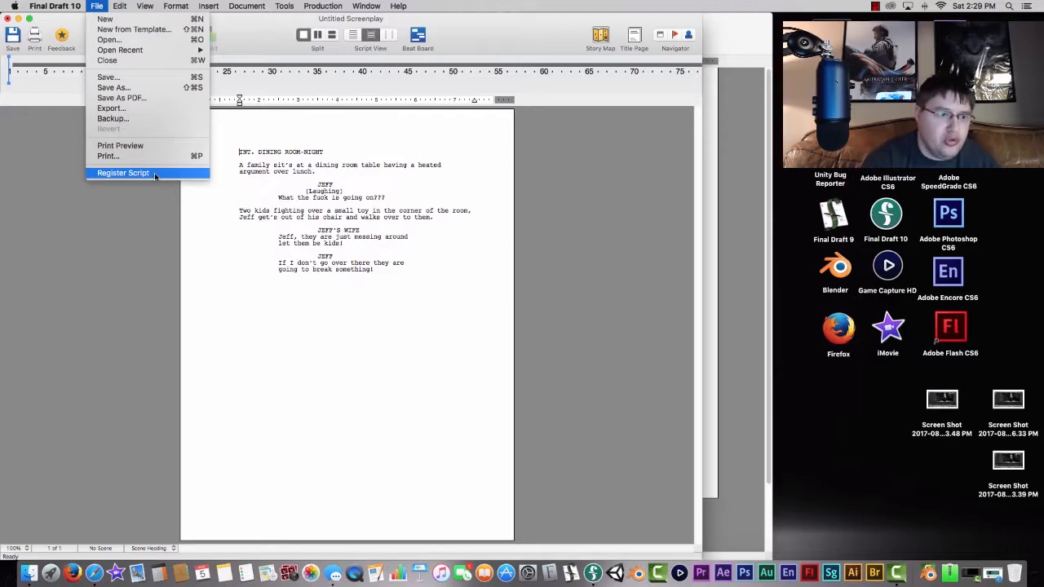
pyautogui.click(154, 173)
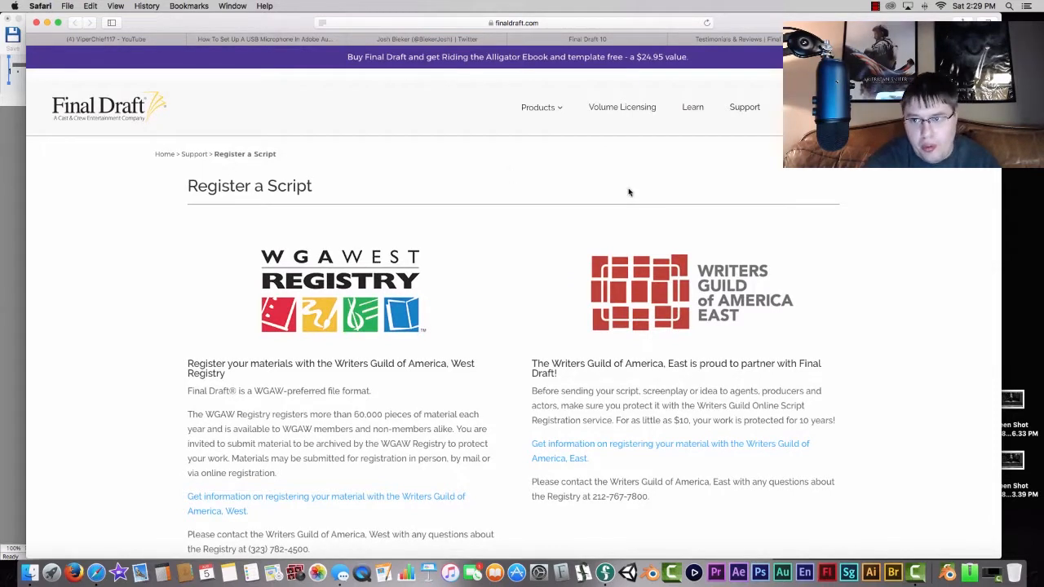
# Widen the browser window slightly and read the script registration information for Writers Guild of America West and East.
pyautogui.moveTo(1002, 218); pyautogui.dragTo(1023, 214)
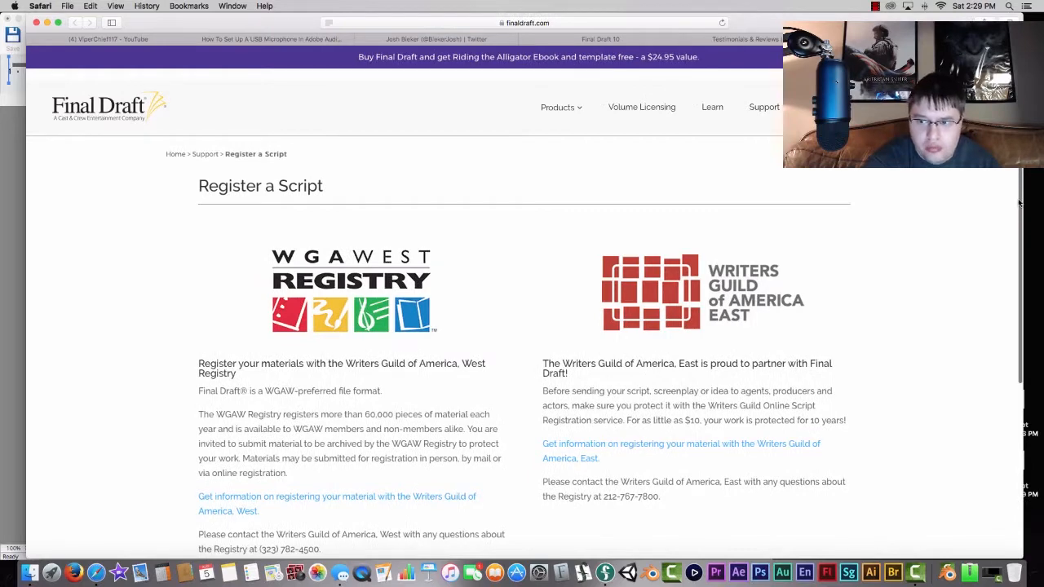
pyautogui.scroll(-2, 1001, 295)
pyautogui.scroll(3, 992, 249)
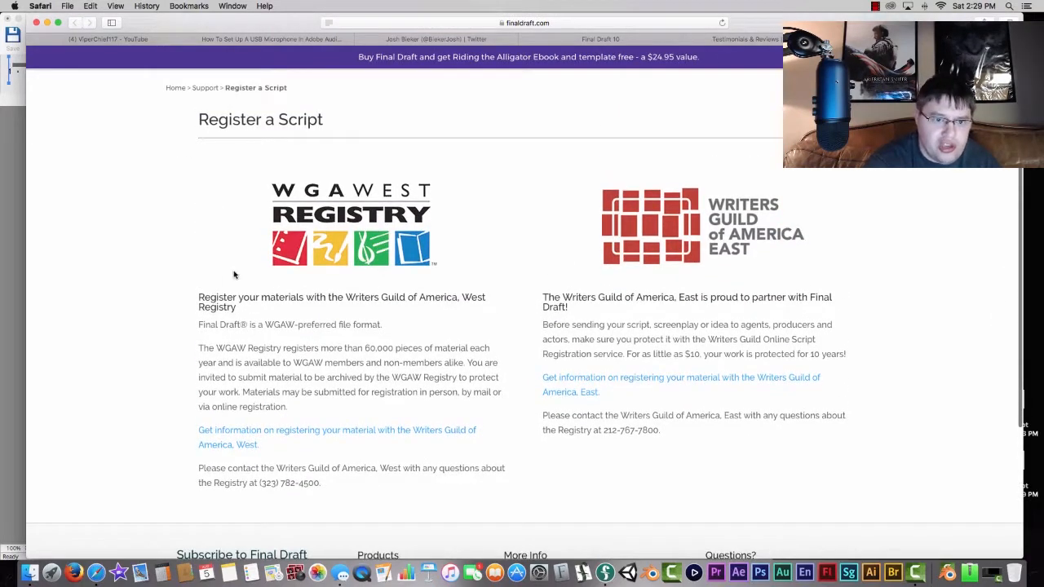
pyautogui.scroll(-1, 406, 264)
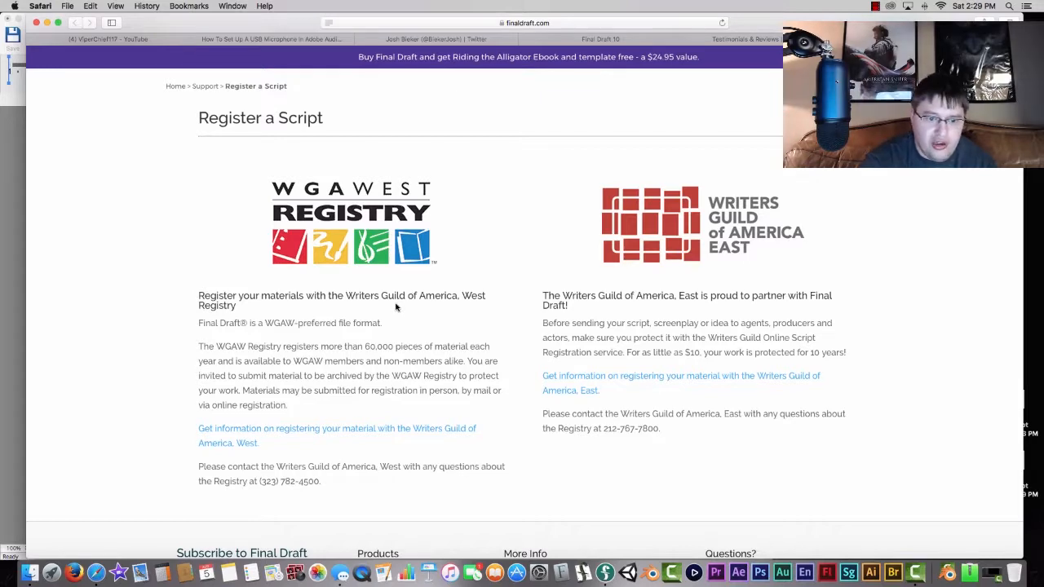
pyautogui.scroll(-1, 265, 361)
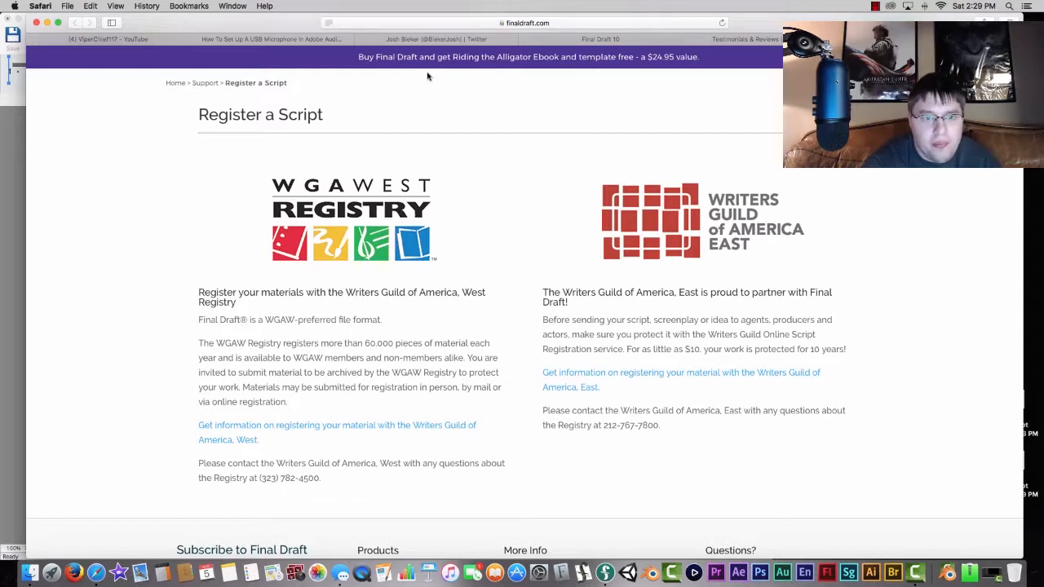
# Close the Testimonials & Reviews page and switch to the Final Draft 10 store page.
pyautogui.click(663, 41)
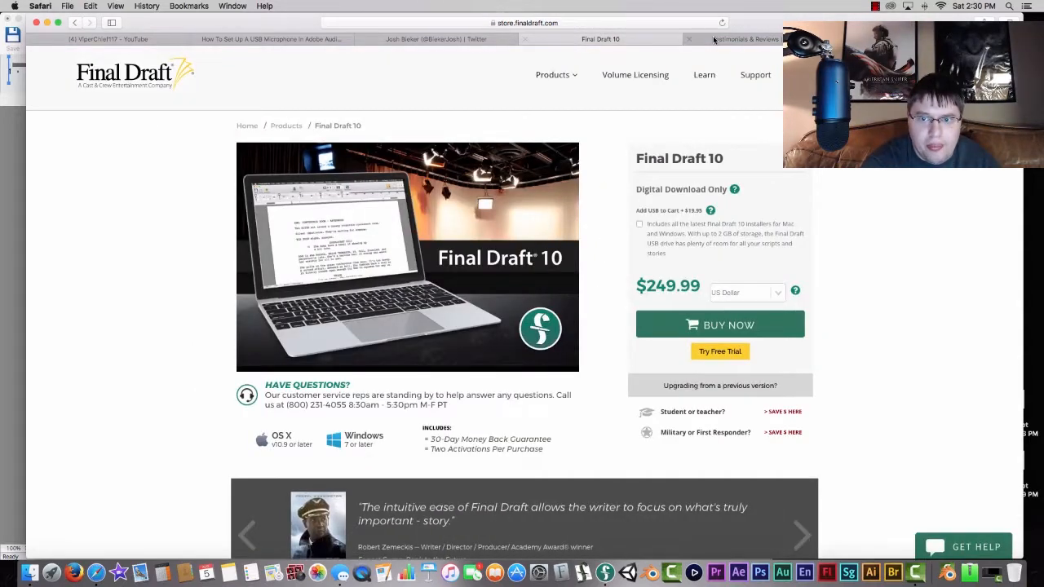
pyautogui.click(708, 43)
pyautogui.click(690, 40)
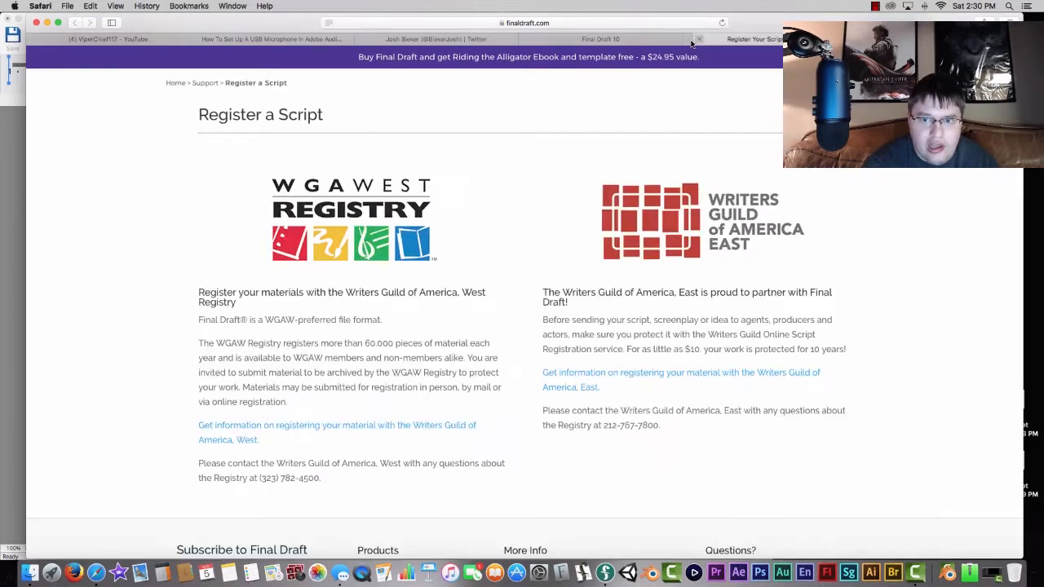
pyautogui.click(624, 42)
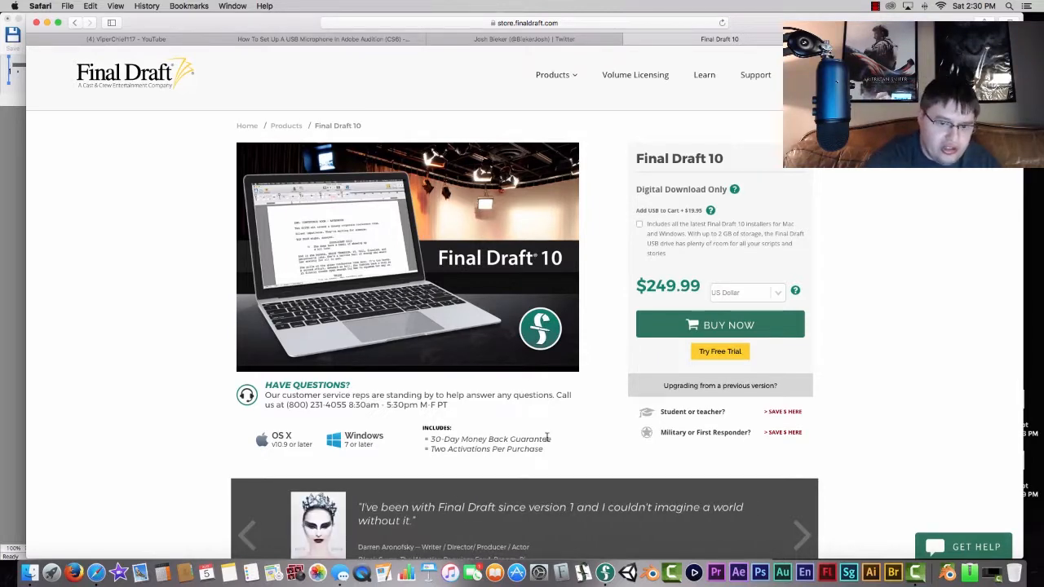
# Look through the Final Draft 10 product page for its price, system requirements, testimonials and feature list.
pyautogui.moveTo(1023, 328); pyautogui.dragTo(1010, 328)
pyautogui.scroll(-5, 984, 299)
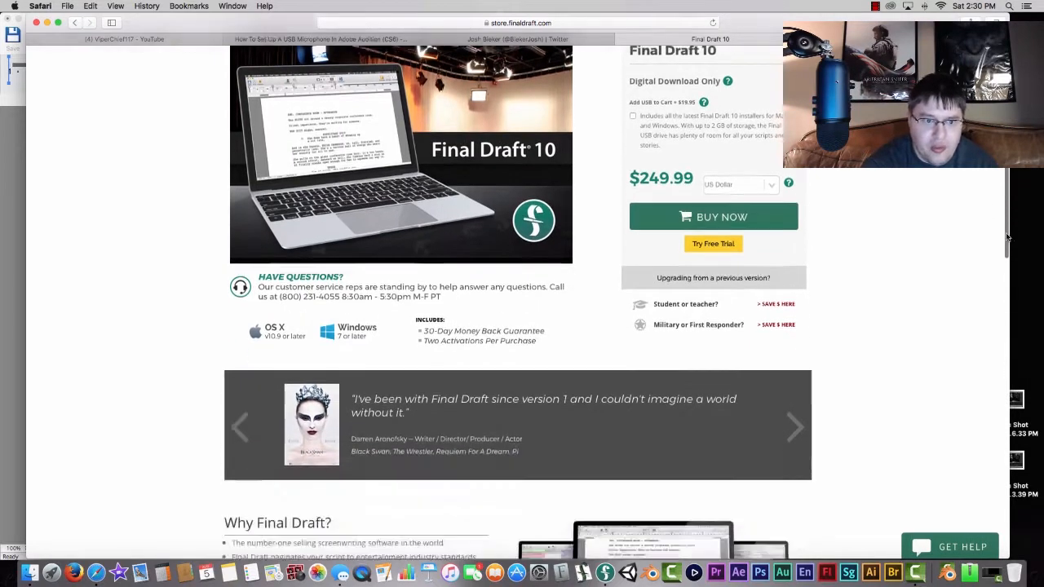
pyautogui.scroll(3, 984, 296)
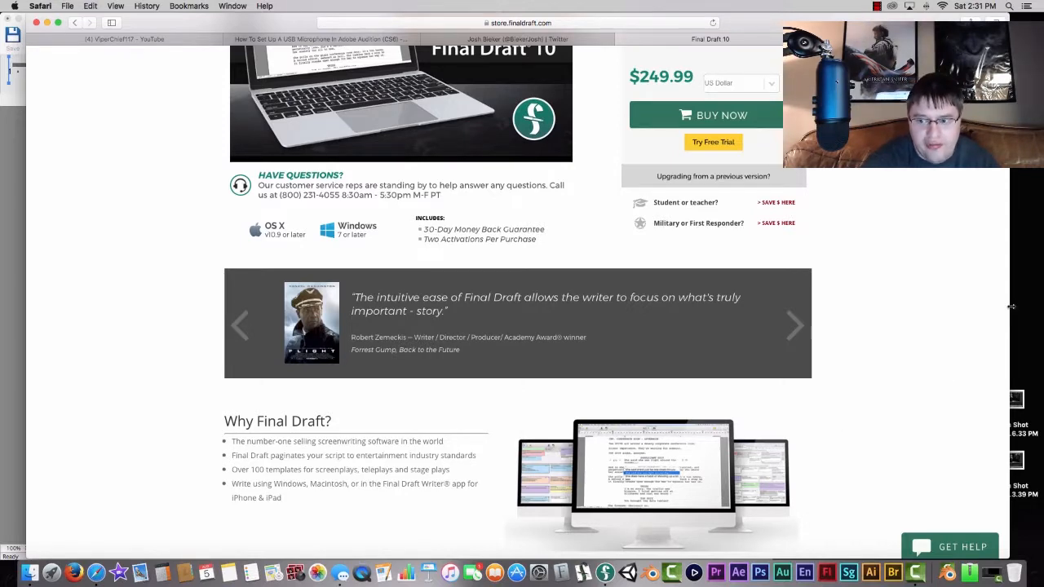
pyautogui.scroll(5, 1031, 311)
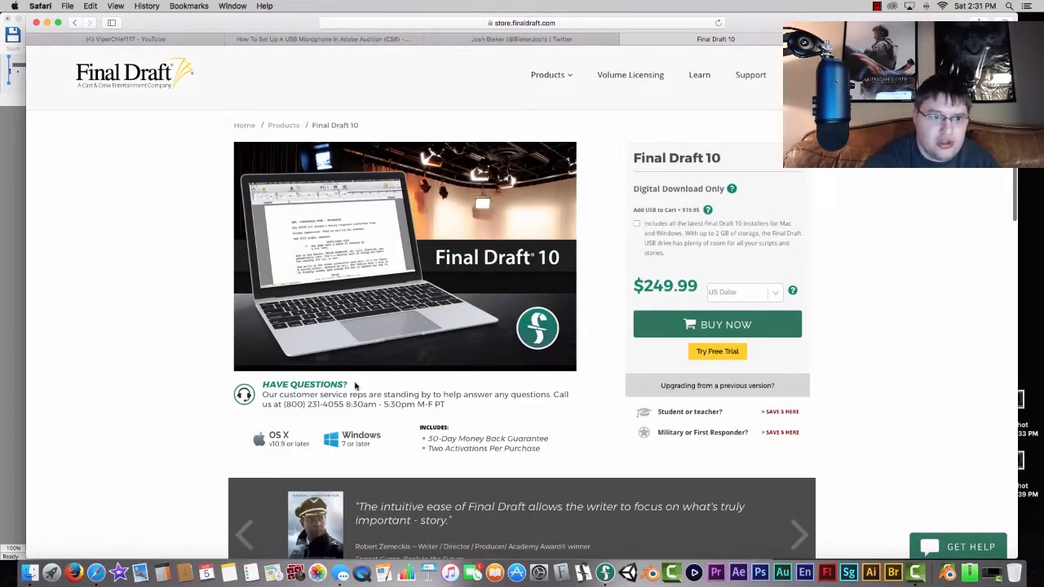
# Return to the screenplay in Final Draft 10 and view the list of available script element types.
pyautogui.click(10, 259)
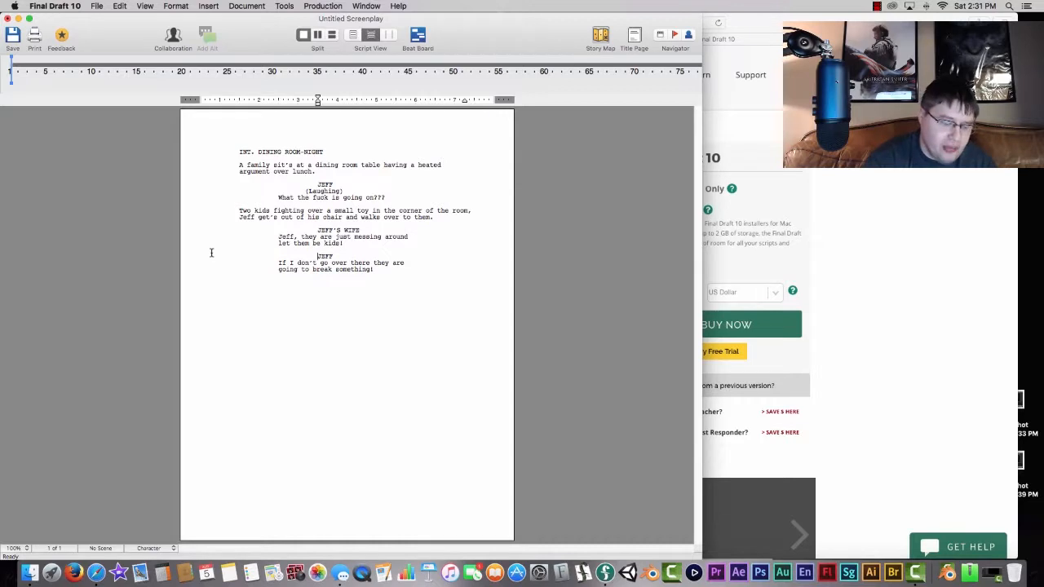
pyautogui.click(145, 548)
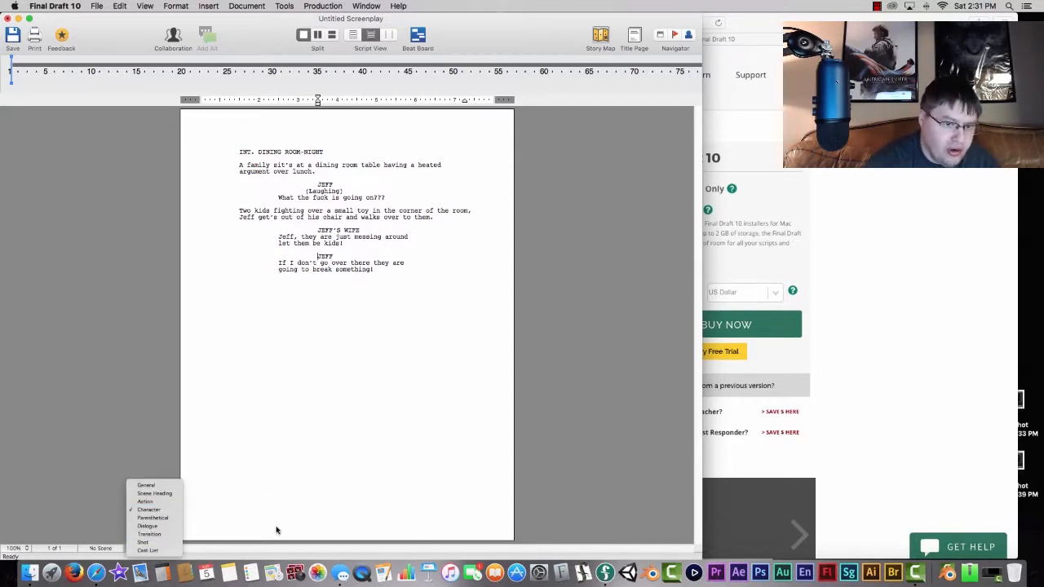
pyautogui.click(390, 274)
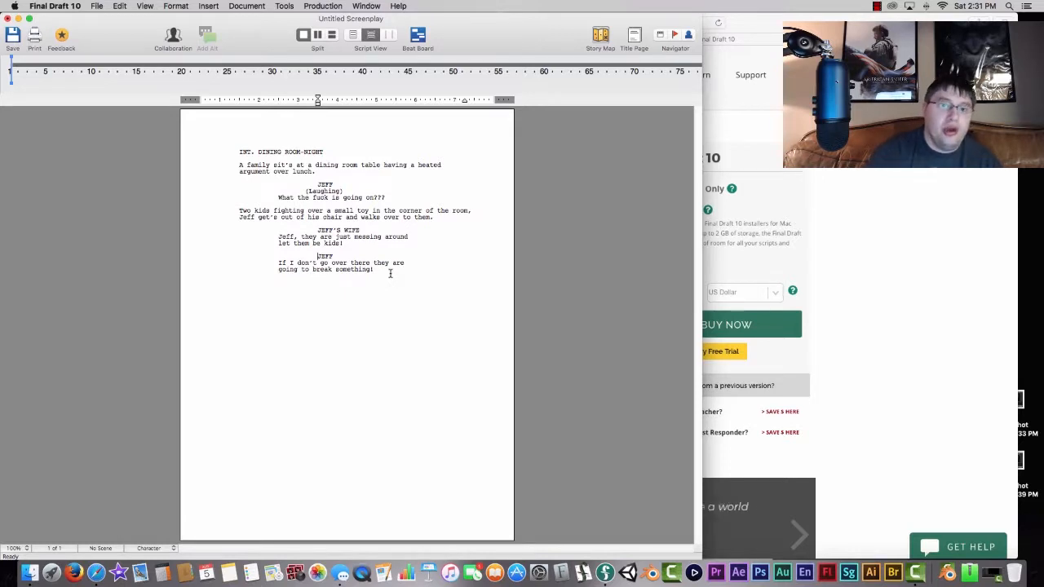